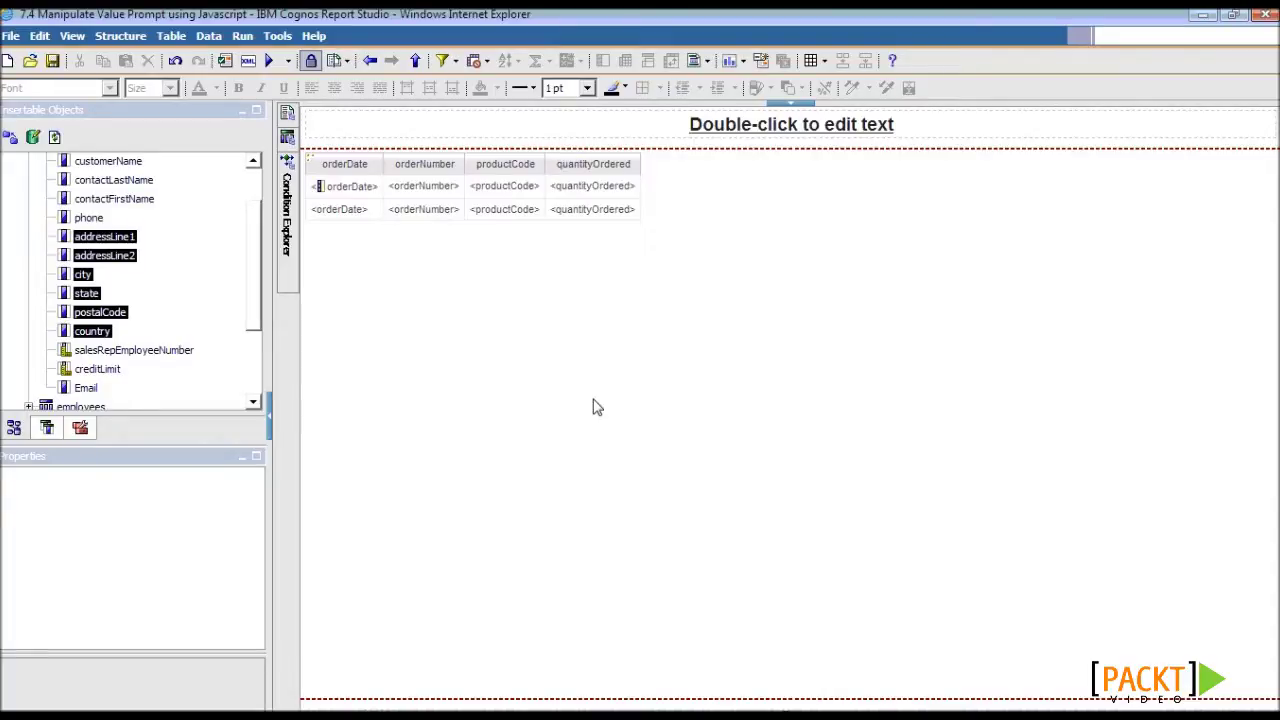
# - Open Query1 in Query Explorer and inspect its [orderDate] = ?oDate? detail filter
pyautogui.click(285, 142)
pyautogui.doubleClick(376, 156)
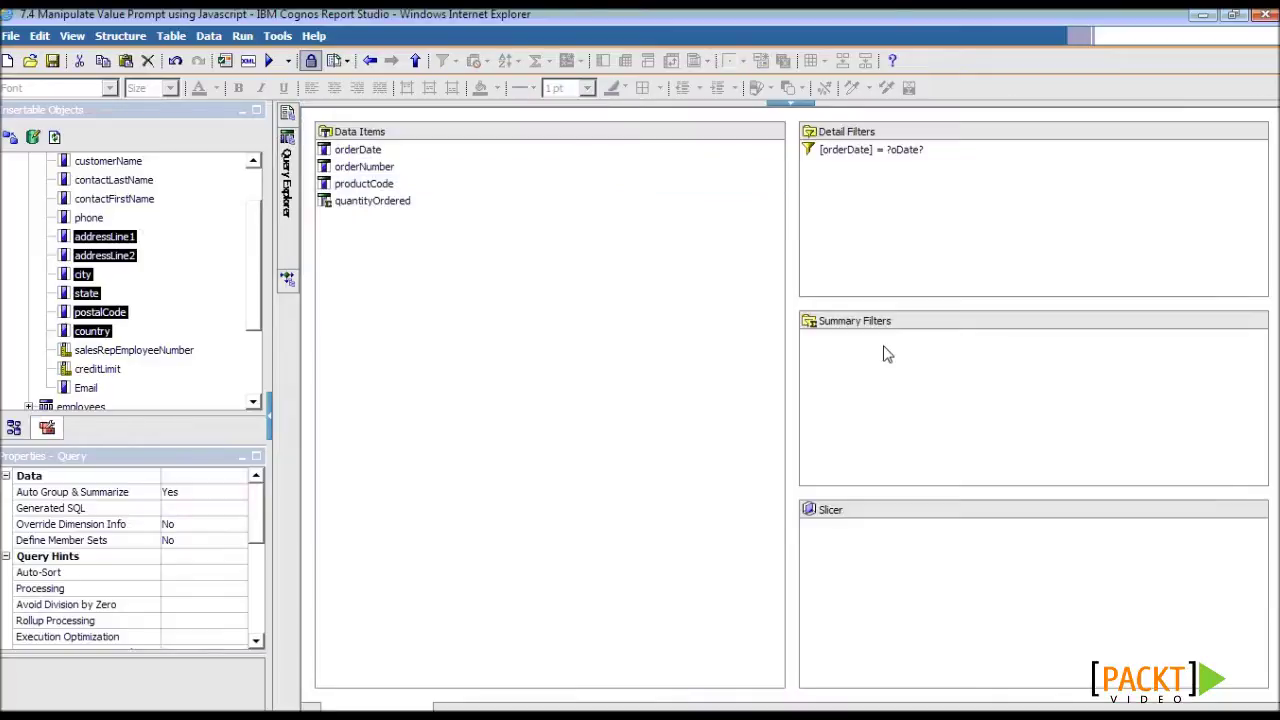
pyautogui.click(921, 158)
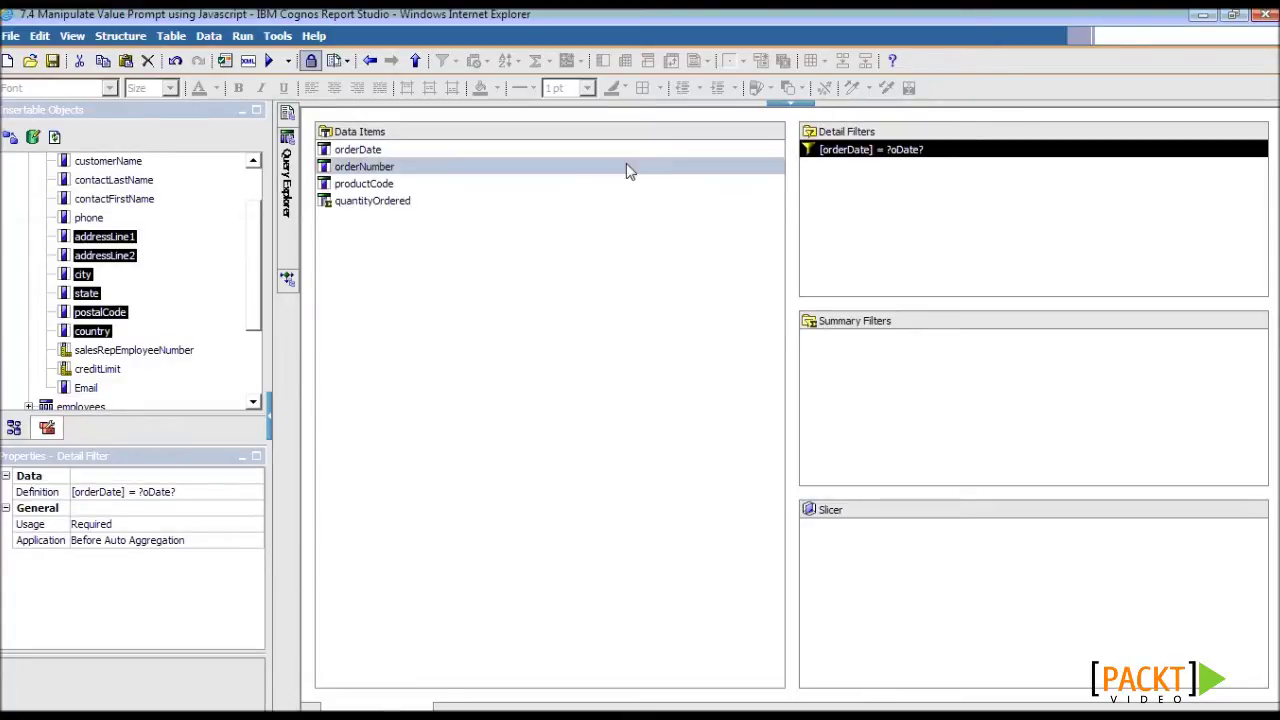
# - Add a new prompt page, Prompt Page1, to the report and open it for editing
pyautogui.moveTo(290, 120)
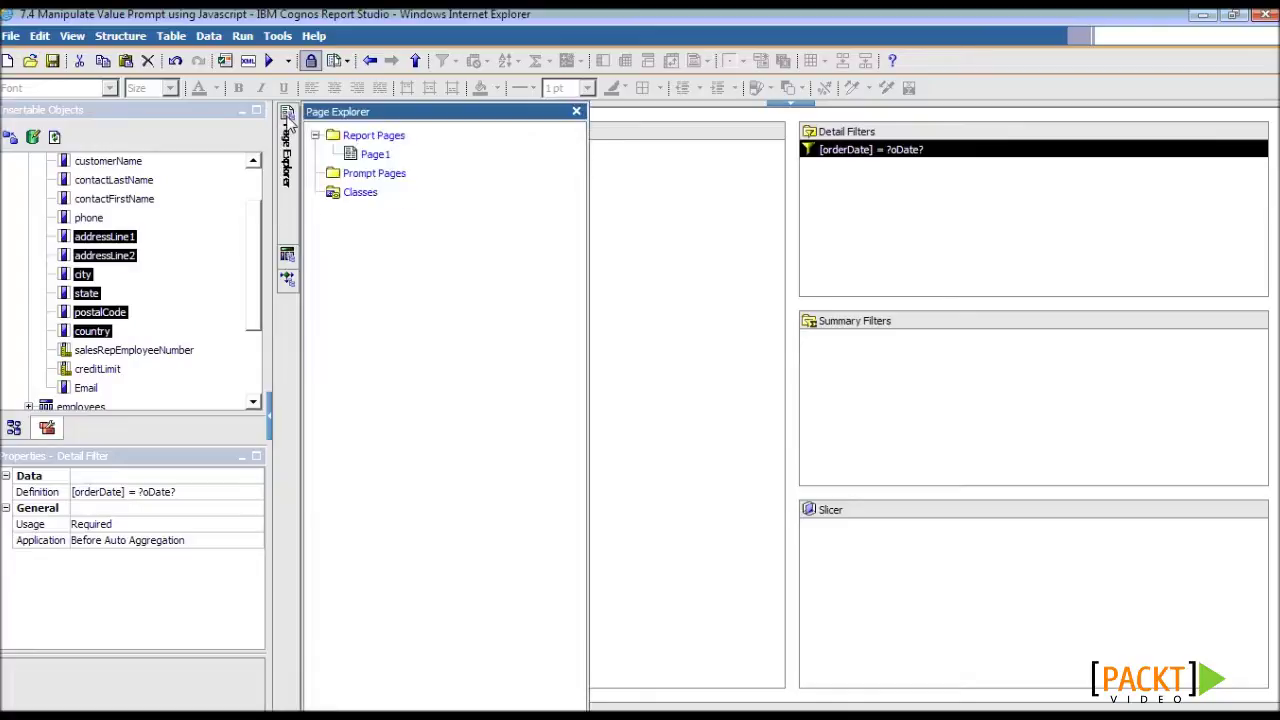
pyautogui.click(360, 176)
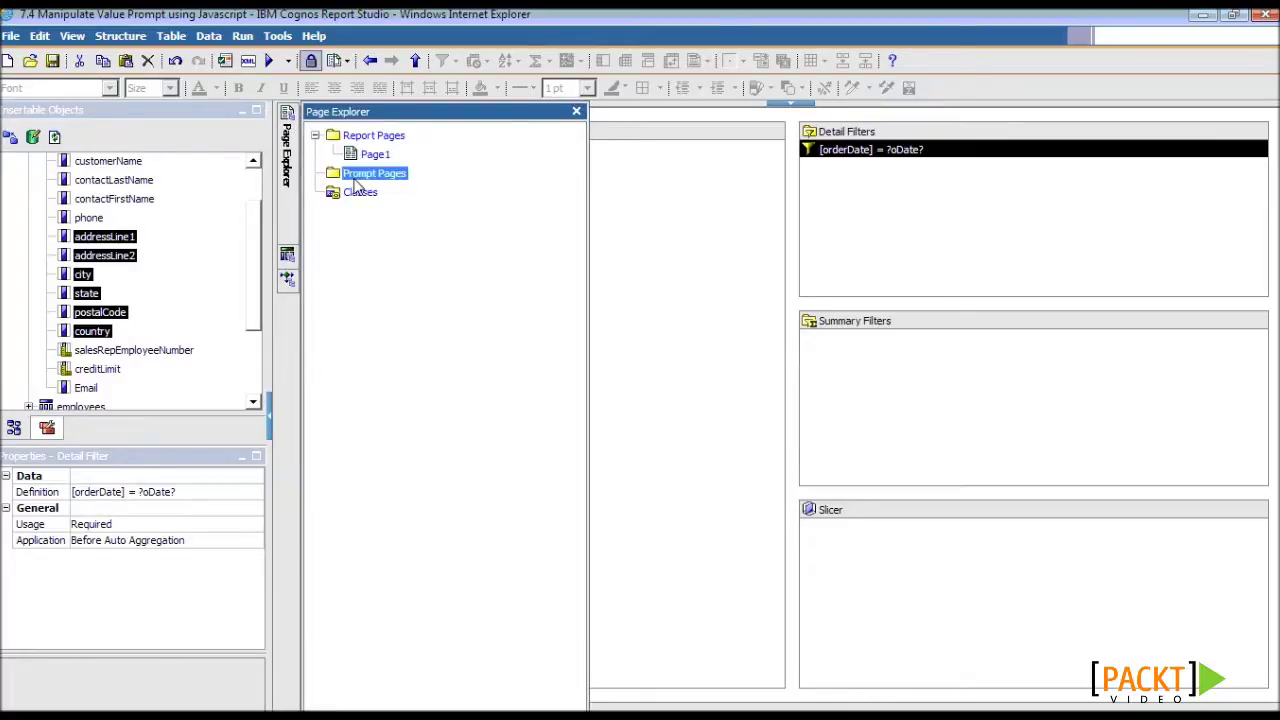
pyautogui.moveTo(28, 139); pyautogui.dragTo(498, 230)
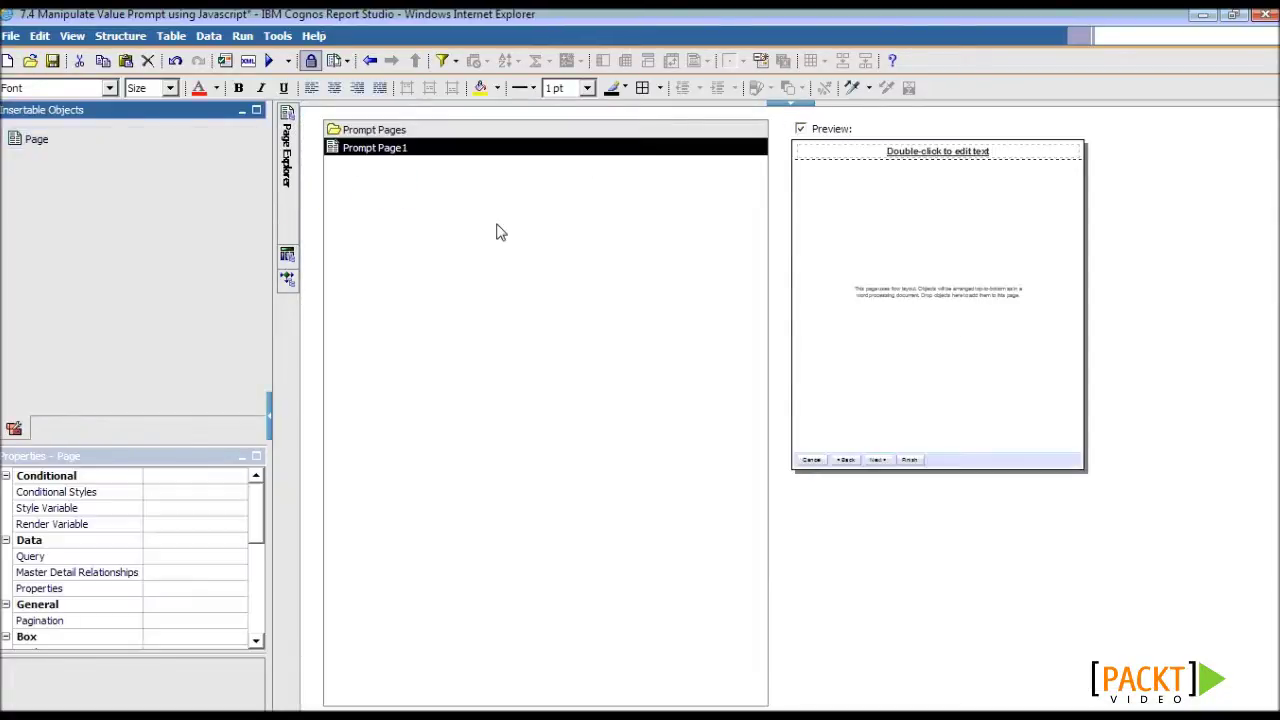
pyautogui.click(422, 152)
pyautogui.doubleClick(422, 152)
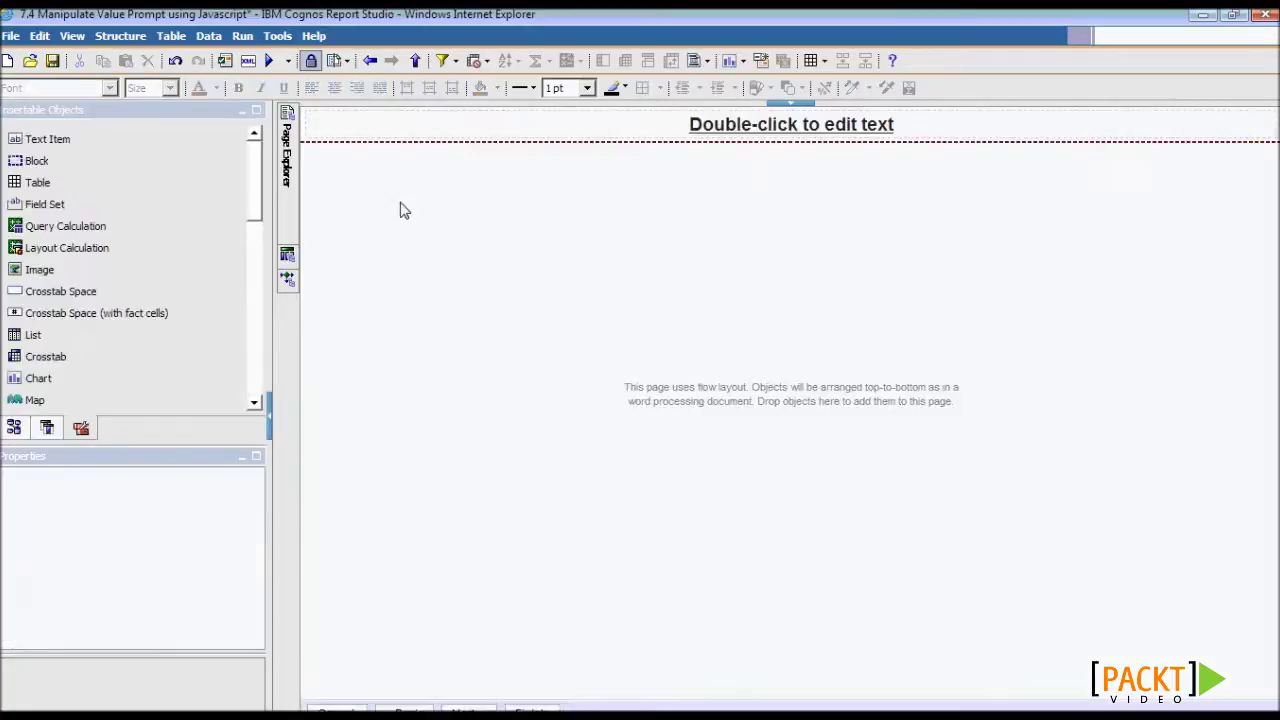
pyautogui.scroll(-3, 254, 272)
pyautogui.scroll(-5, 254, 272)
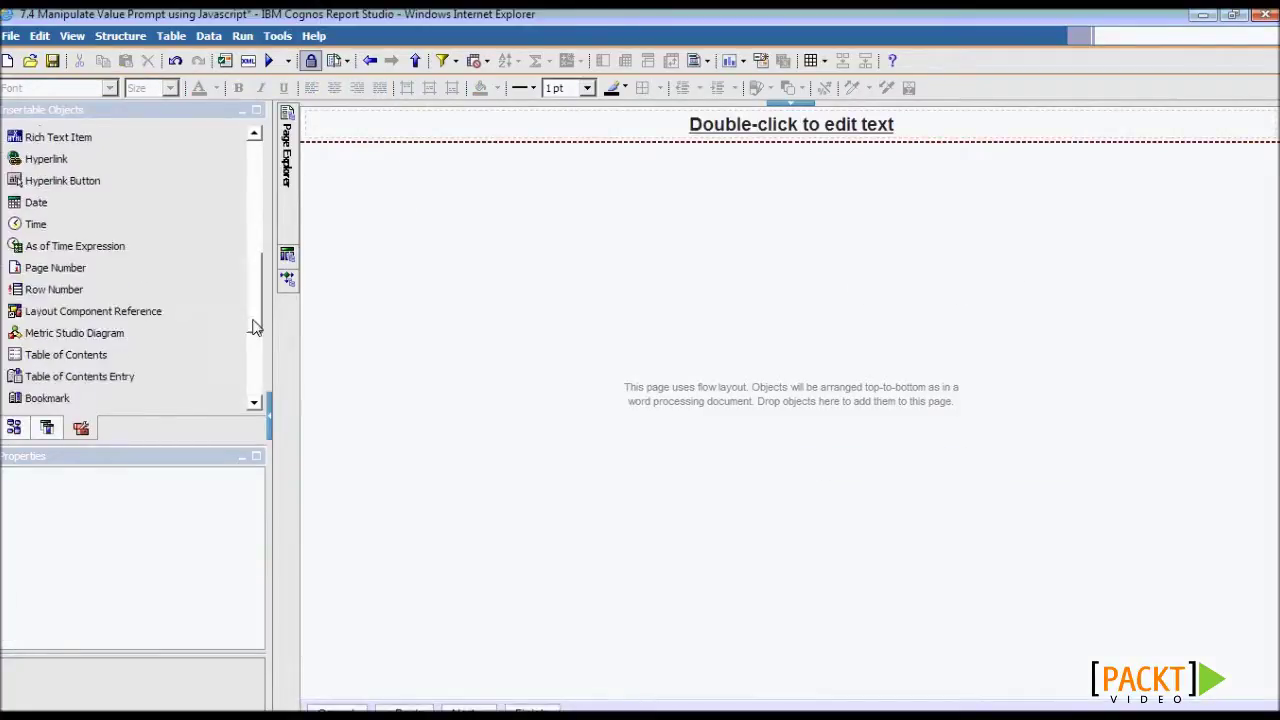
# - Place a value prompt using the existing oDate parameter, fed by a new query named pOrderDate
pyautogui.moveTo(110, 317); pyautogui.dragTo(391, 243)
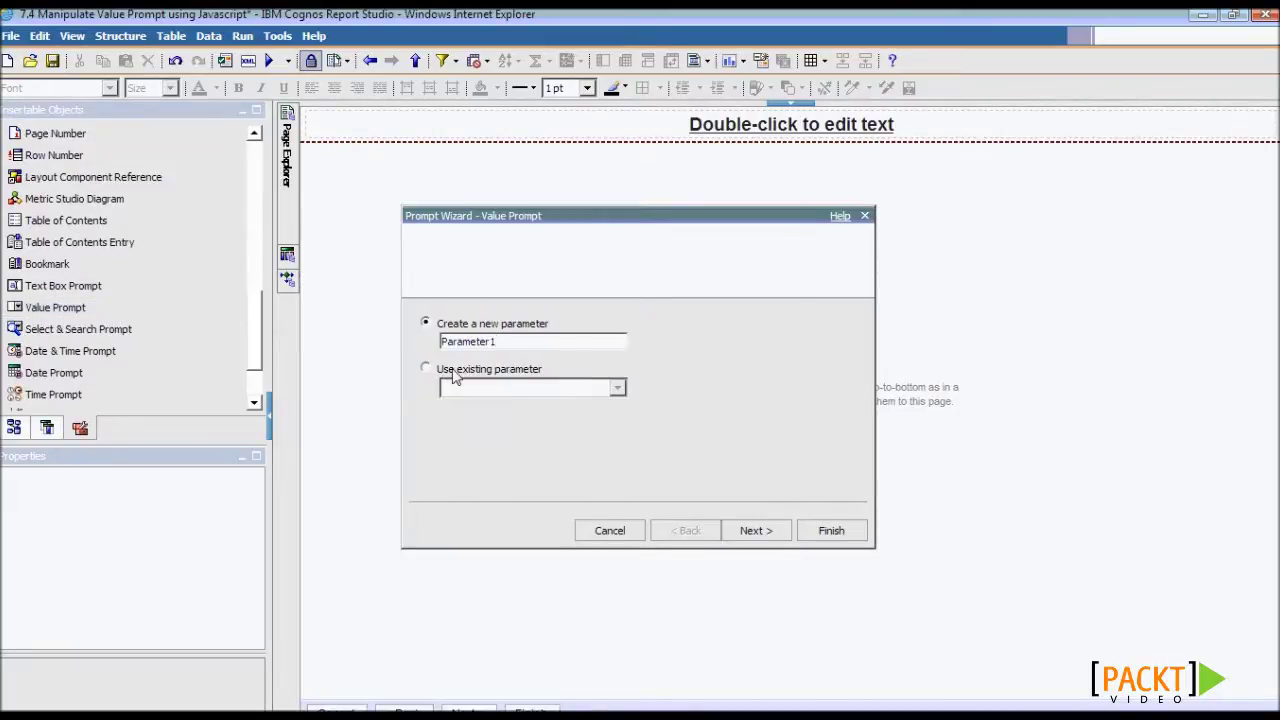
pyautogui.click(448, 370)
pyautogui.click(617, 388)
pyautogui.click(556, 422)
pyautogui.click(757, 531)
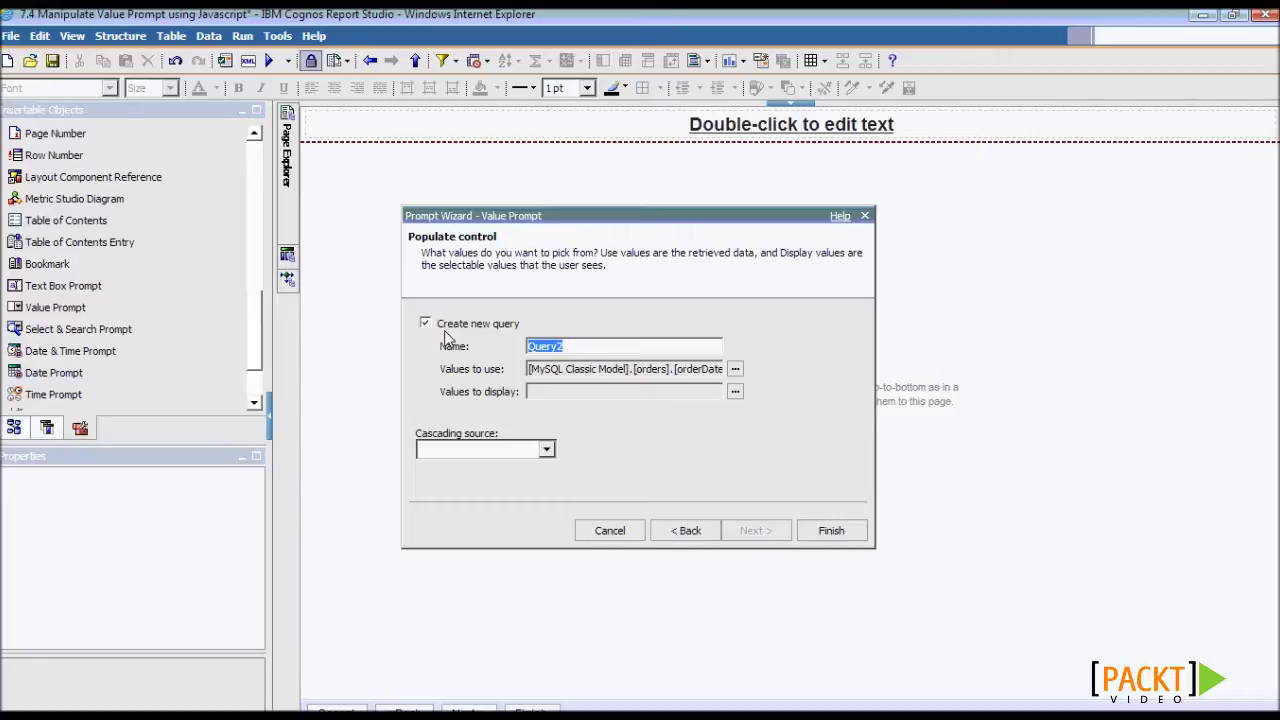
pyautogui.click(583, 351)
pyautogui.press('BackSpace')
pyautogui.press('BackSpace')
pyautogui.press('BackSpace')
pyautogui.press('BackSpace')
pyautogui.press('BackSpace')
pyautogui.press('BackSpace')
pyautogui.write('pOrderDate')
pyautogui.moveTo(543, 372); pyautogui.dragTo(722, 370)
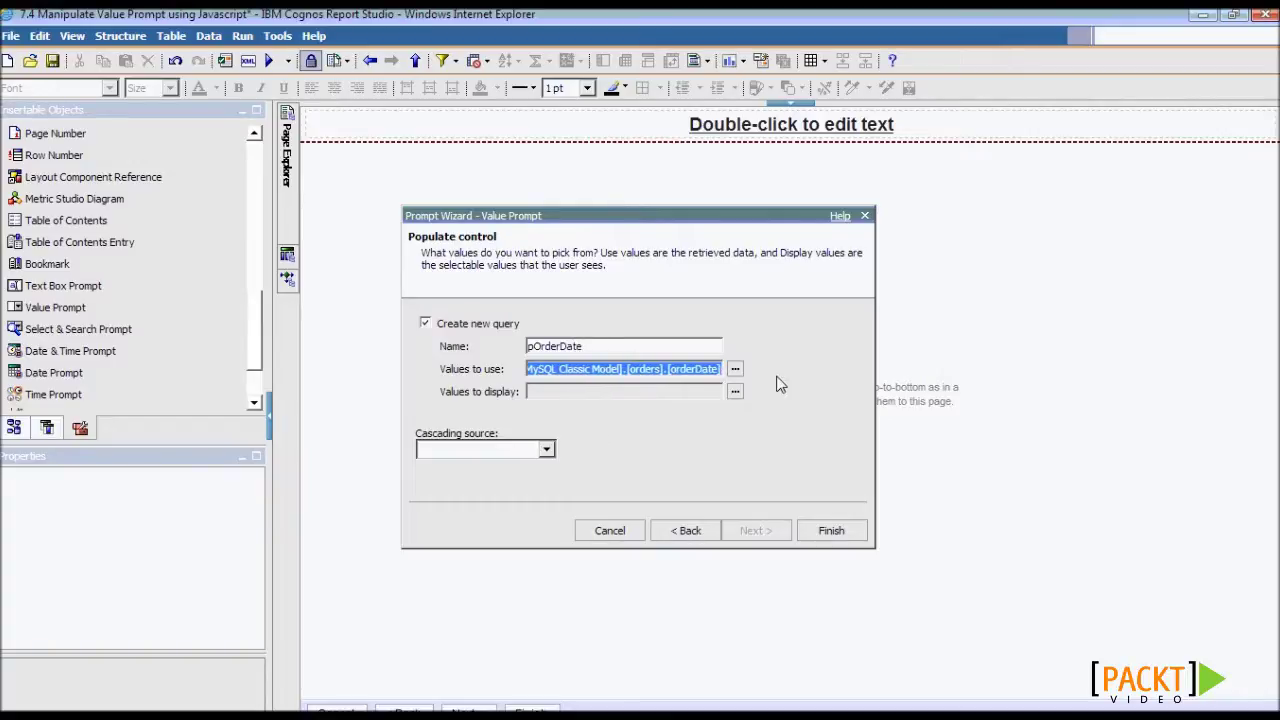
pyautogui.click(822, 531)
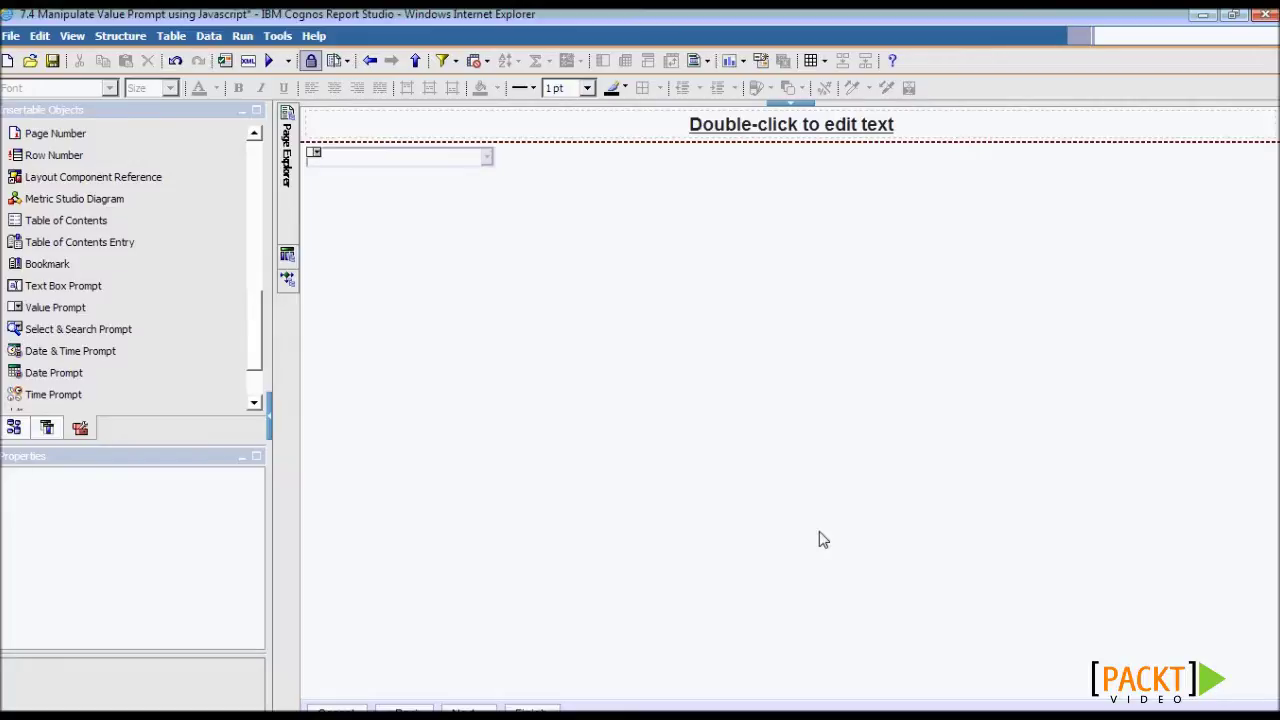
pyautogui.click(268, 60)
pyautogui.moveTo(609, 26); pyautogui.dragTo(1063, 19)
pyautogui.click(749, 142)
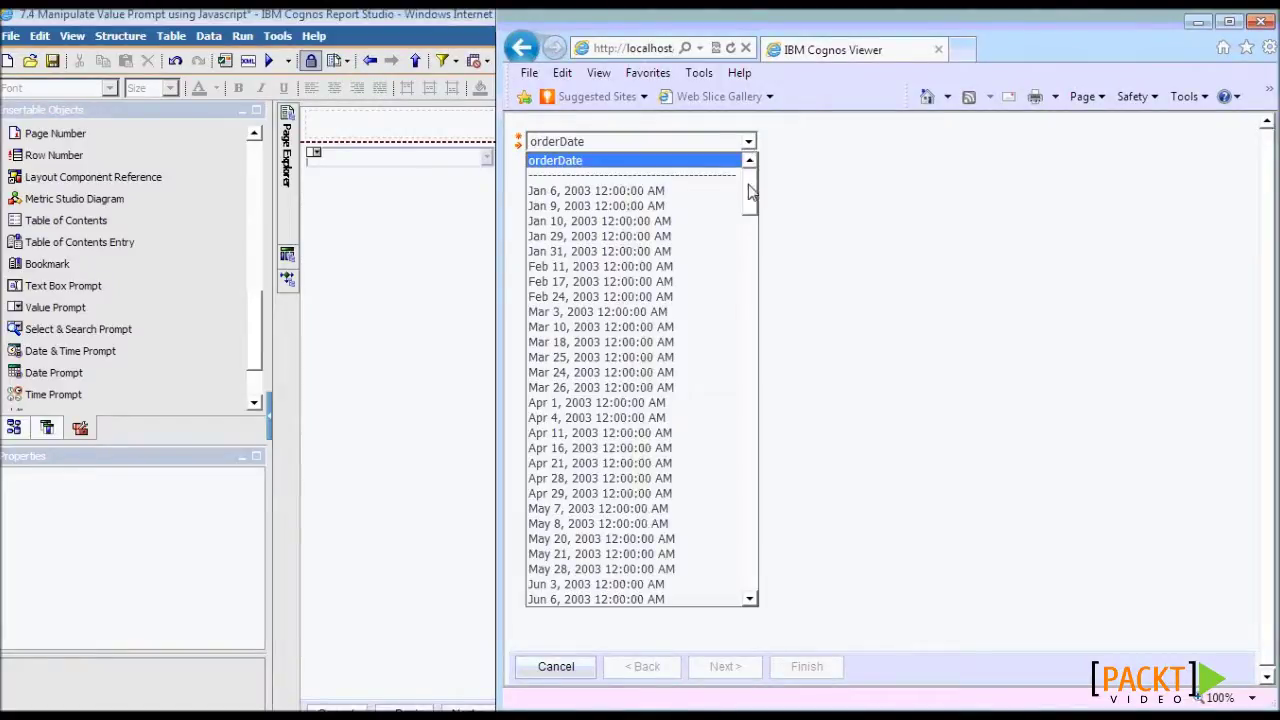
pyautogui.moveTo(752, 192); pyautogui.dragTo(883, 463)
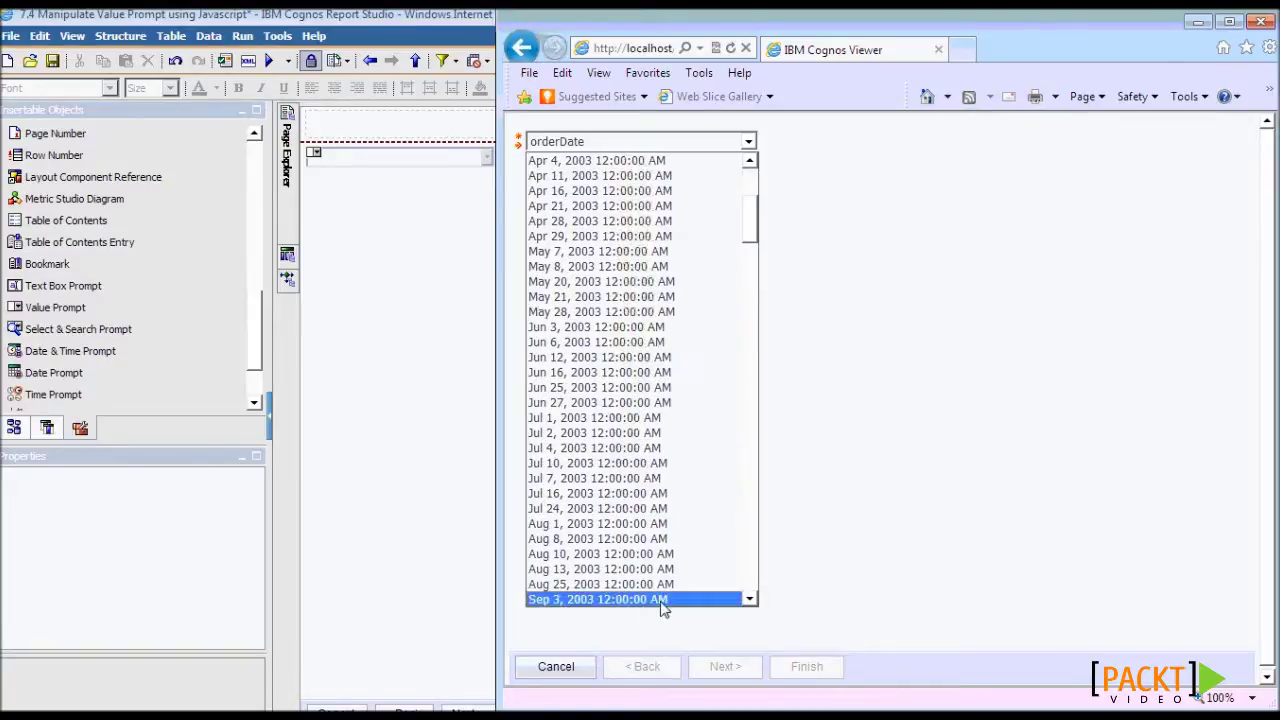
pyautogui.click(576, 667)
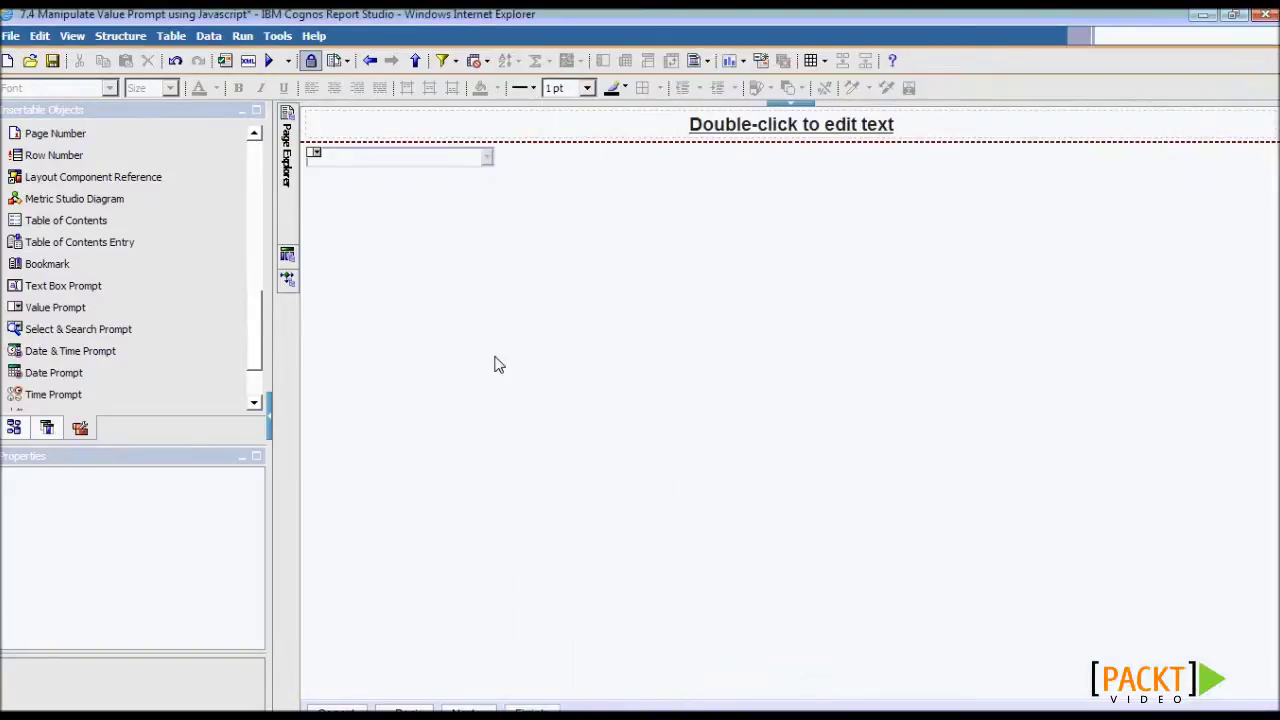
# - Add orderDate to the value prompt's Sort List for the pOrderDate query
pyautogui.click(400, 158)
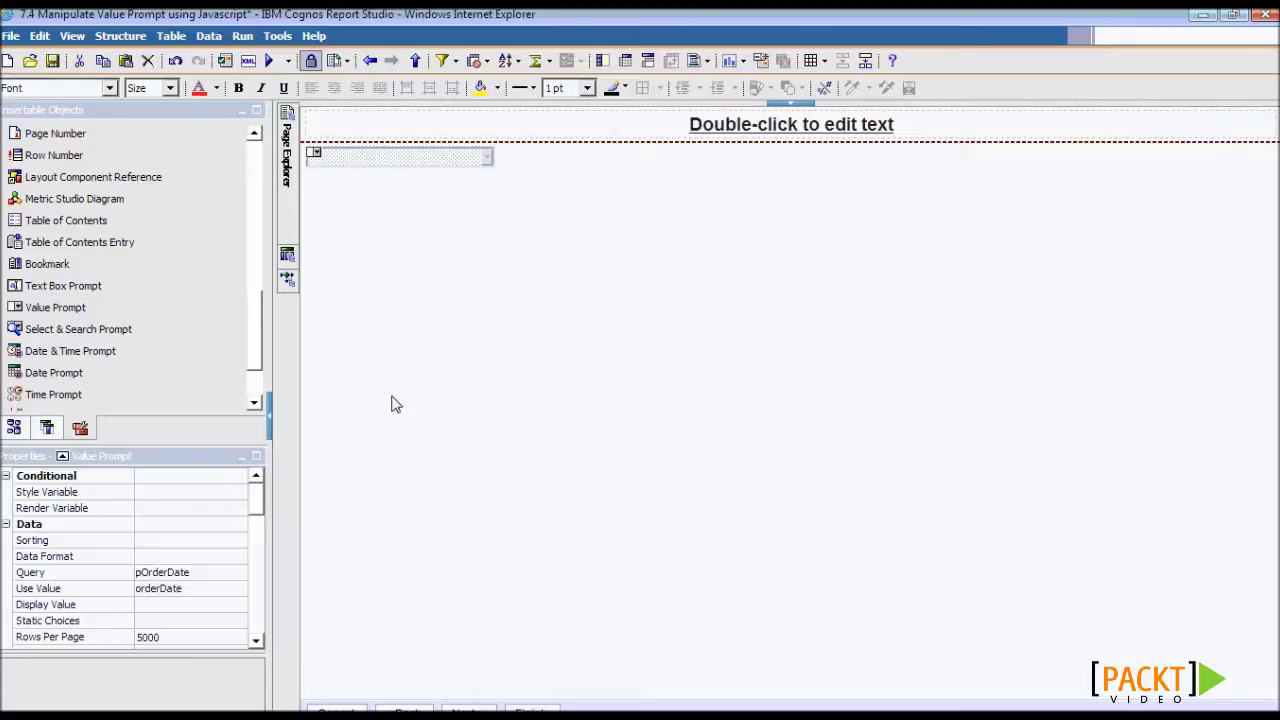
pyautogui.click(216, 543)
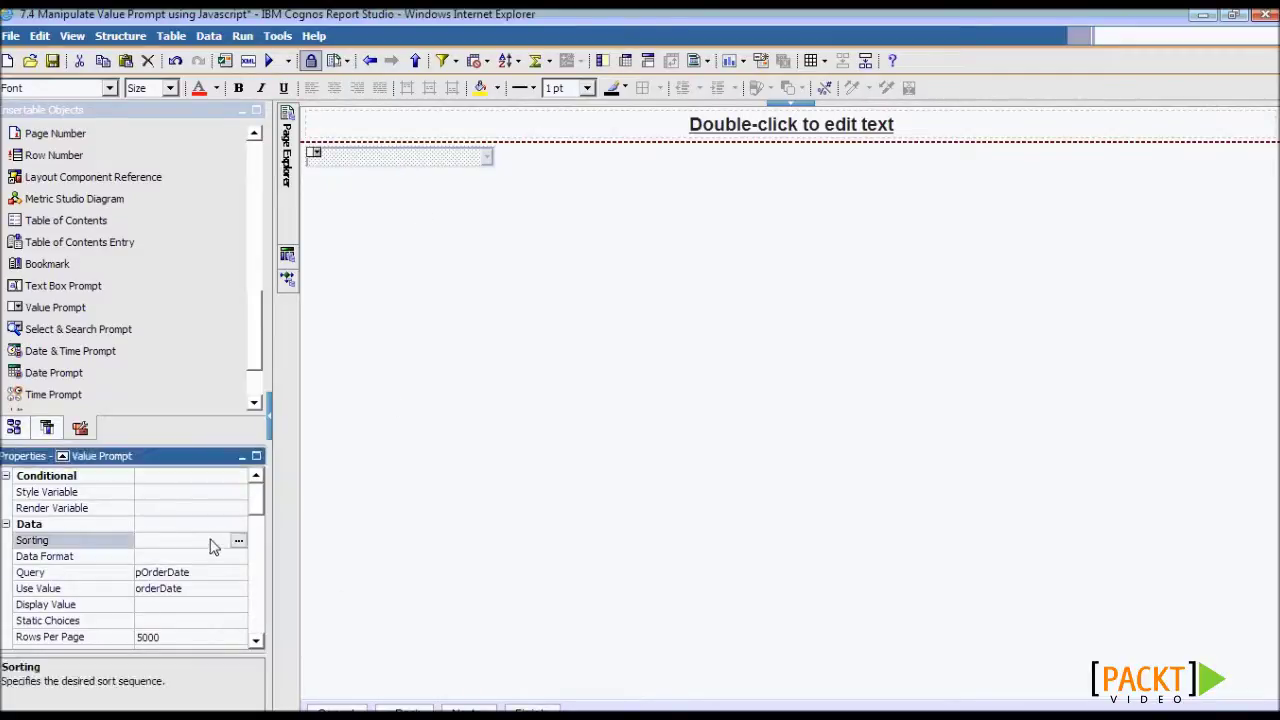
pyautogui.click(238, 541)
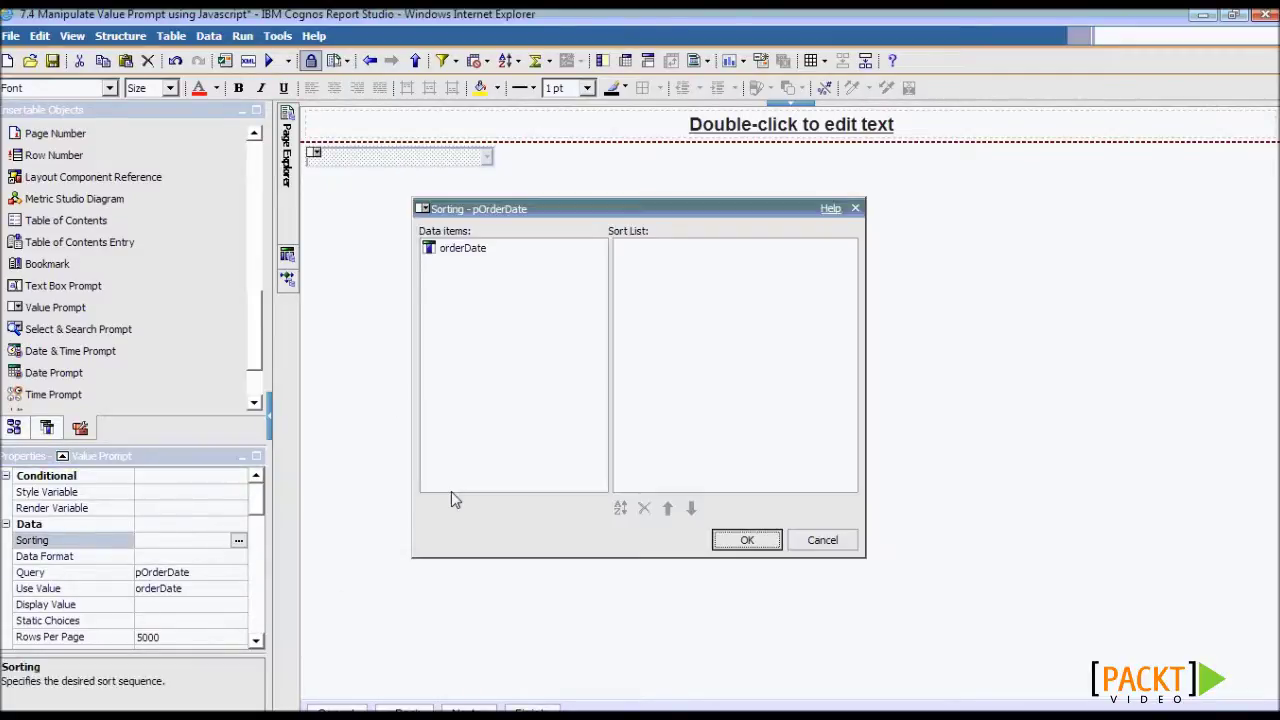
pyautogui.click(455, 249)
pyautogui.moveTo(455, 249); pyautogui.dragTo(641, 270)
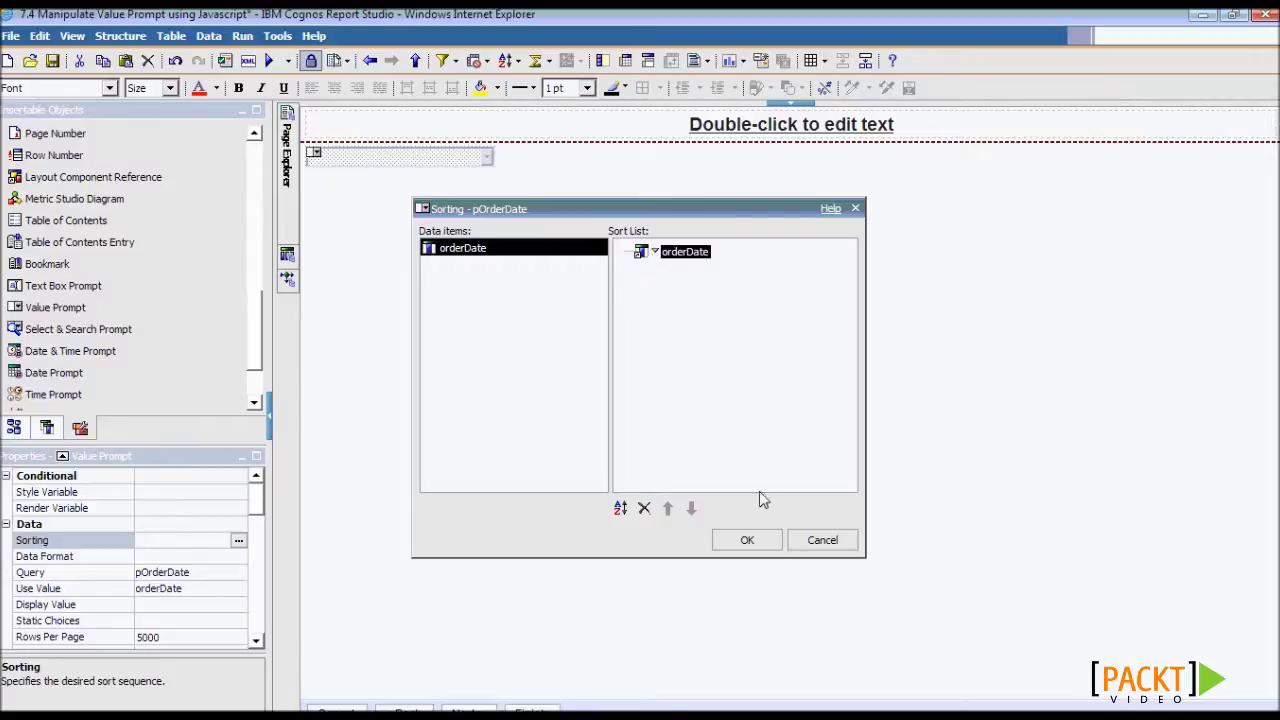
pyautogui.click(750, 540)
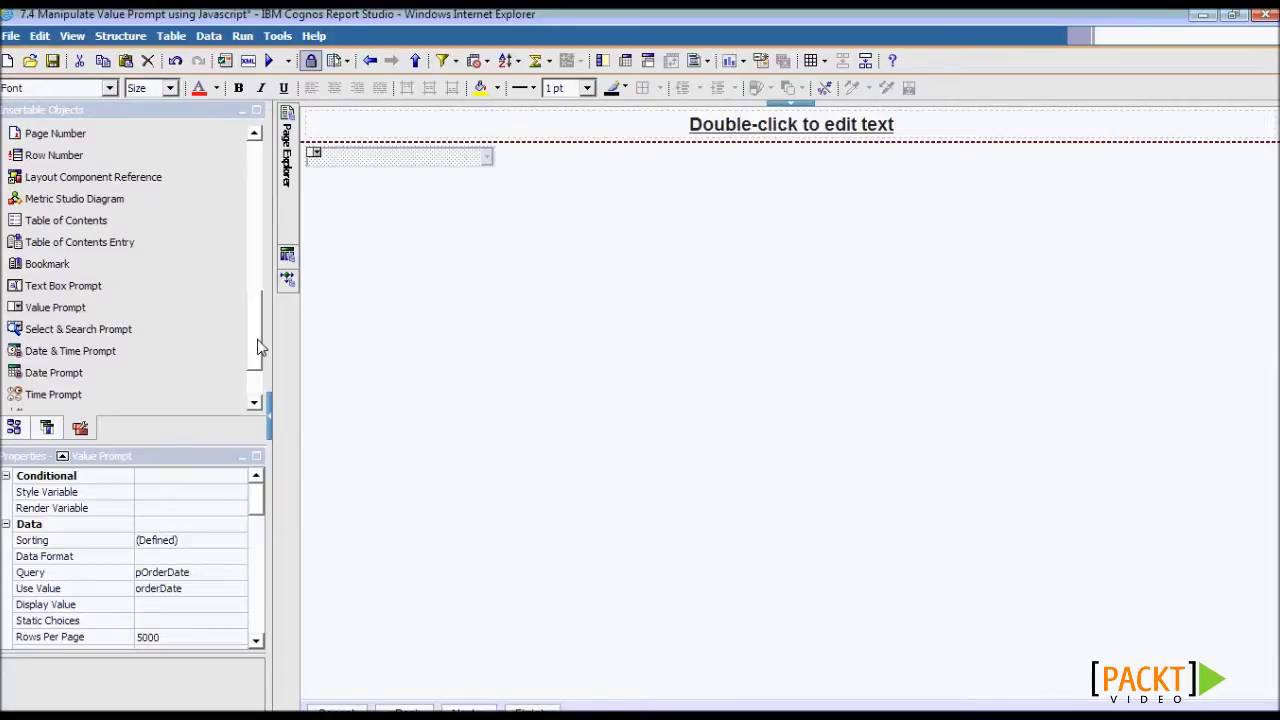
# - Set the value prompt's Name property to MyList
pyautogui.moveTo(257, 347); pyautogui.dragTo(257, 287)
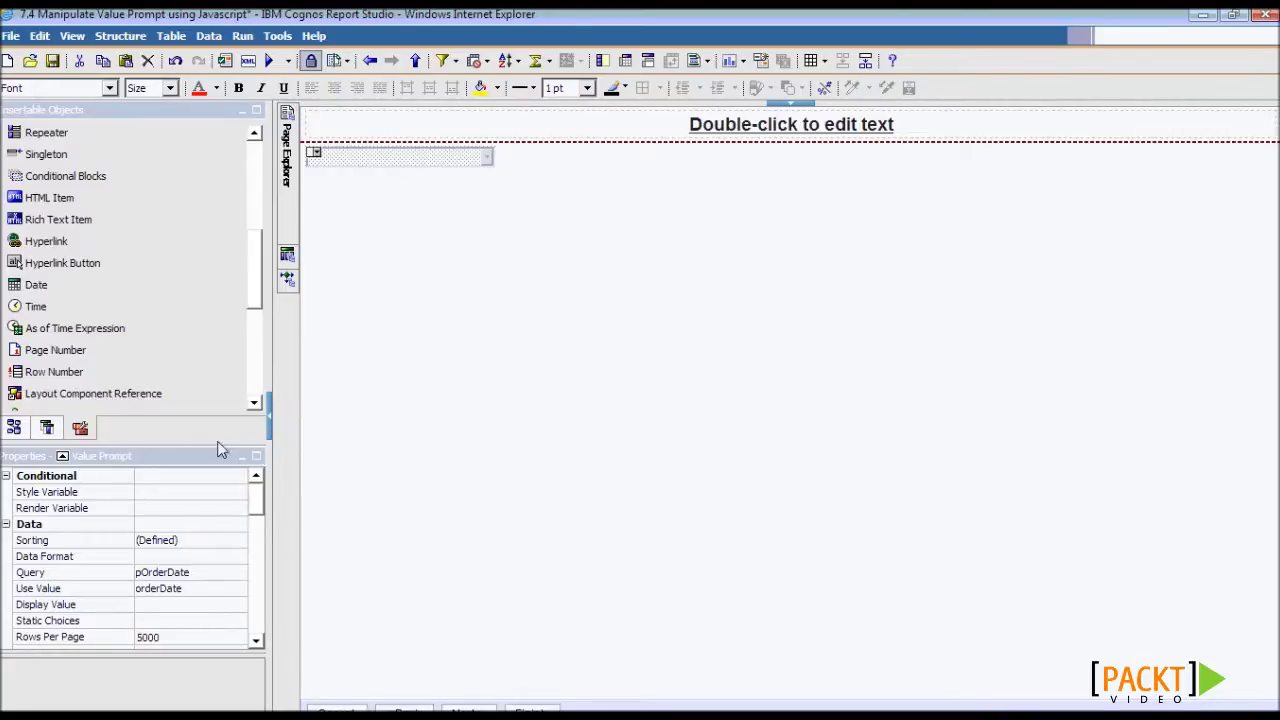
pyautogui.moveTo(257, 505); pyautogui.dragTo(240, 594)
pyautogui.click(185, 558)
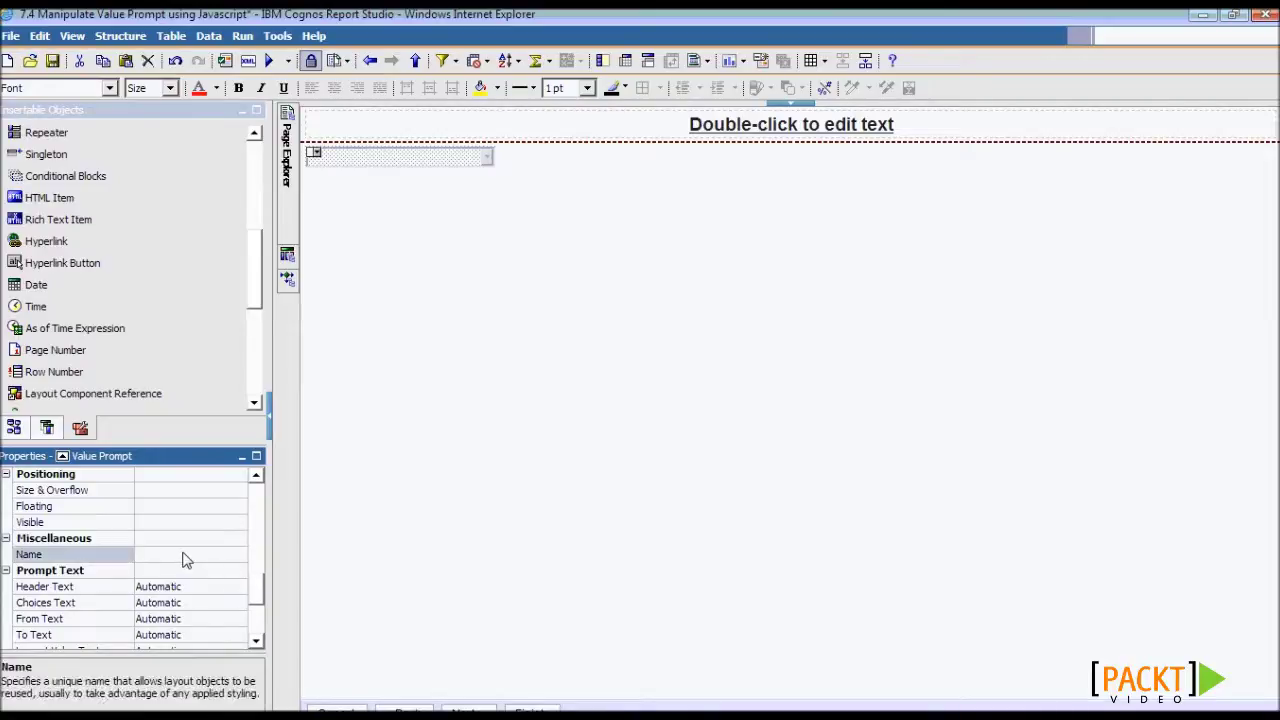
pyautogui.write('MyList')
pyautogui.press('Return')
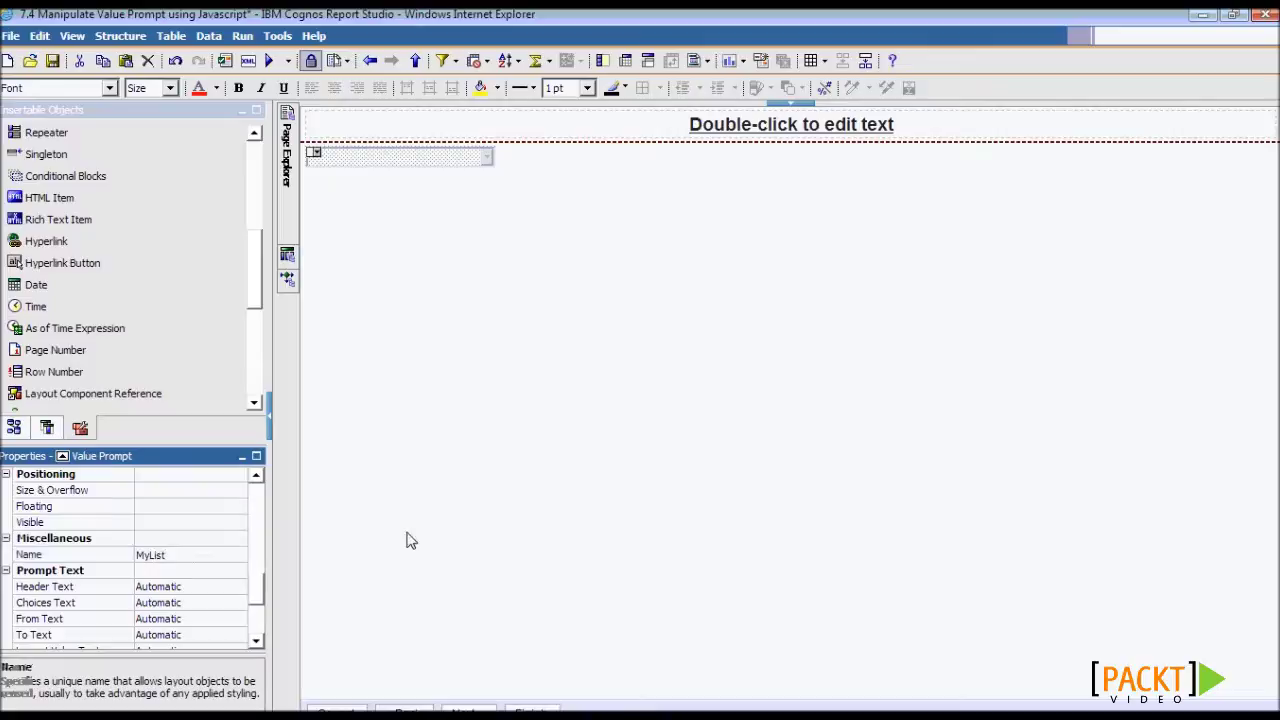
# - Set the prompt's Select UI property to List box
pyautogui.moveTo(257, 594); pyautogui.dragTo(257, 523)
pyautogui.click(214, 549)
pyautogui.click(239, 549)
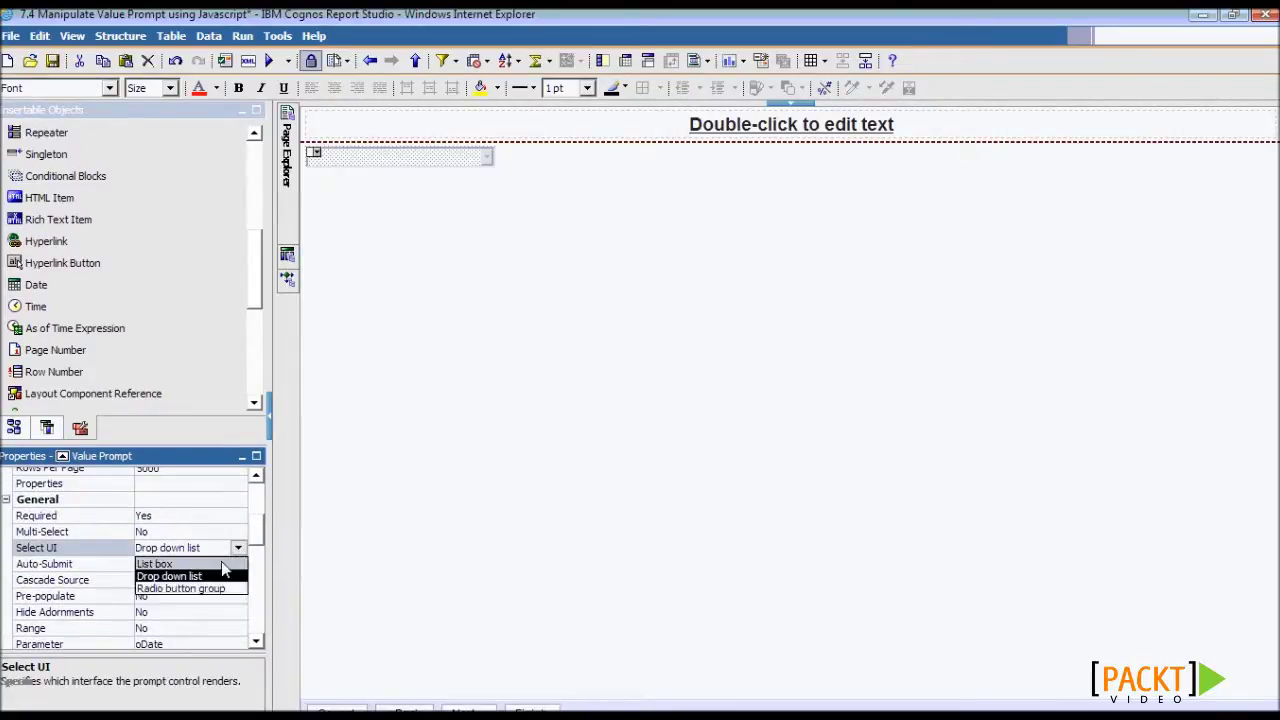
pyautogui.click(223, 570)
# - Add an HTML Item beside the list box and paste the prepared JavaScript from Notepad into it
pyautogui.moveTo(98, 206); pyautogui.dragTo(566, 243)
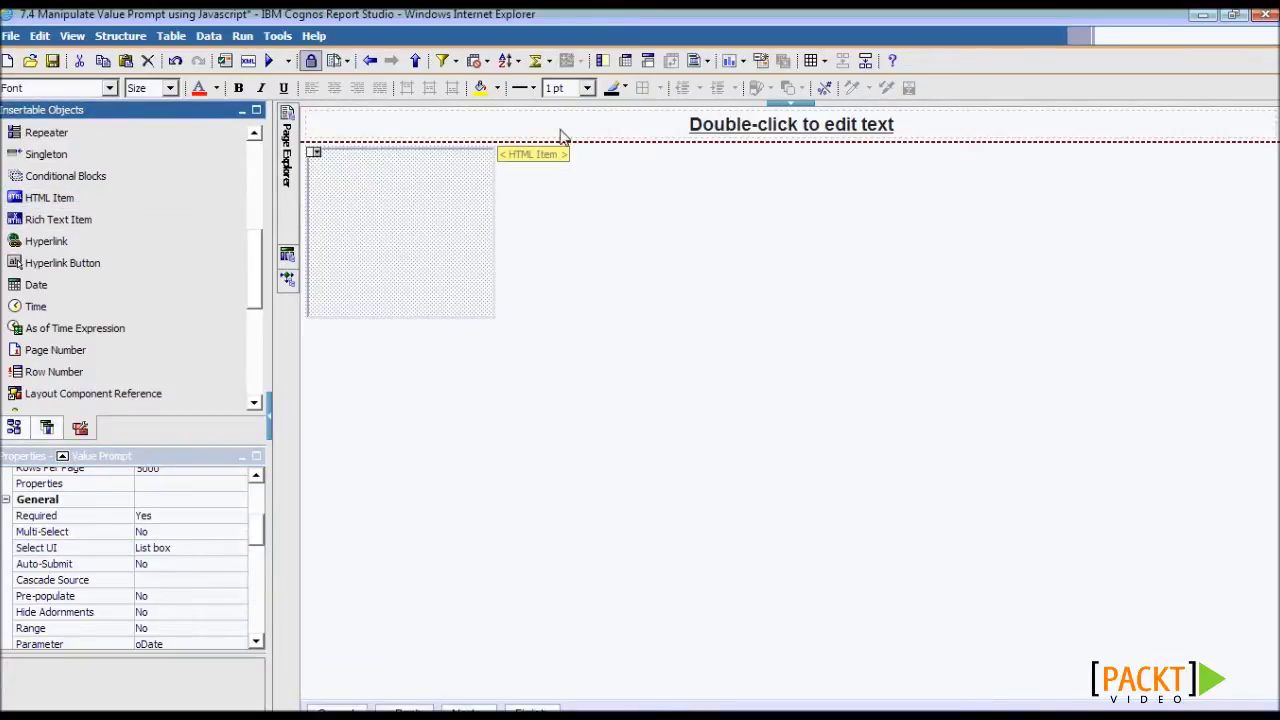
pyautogui.doubleClick(542, 160)
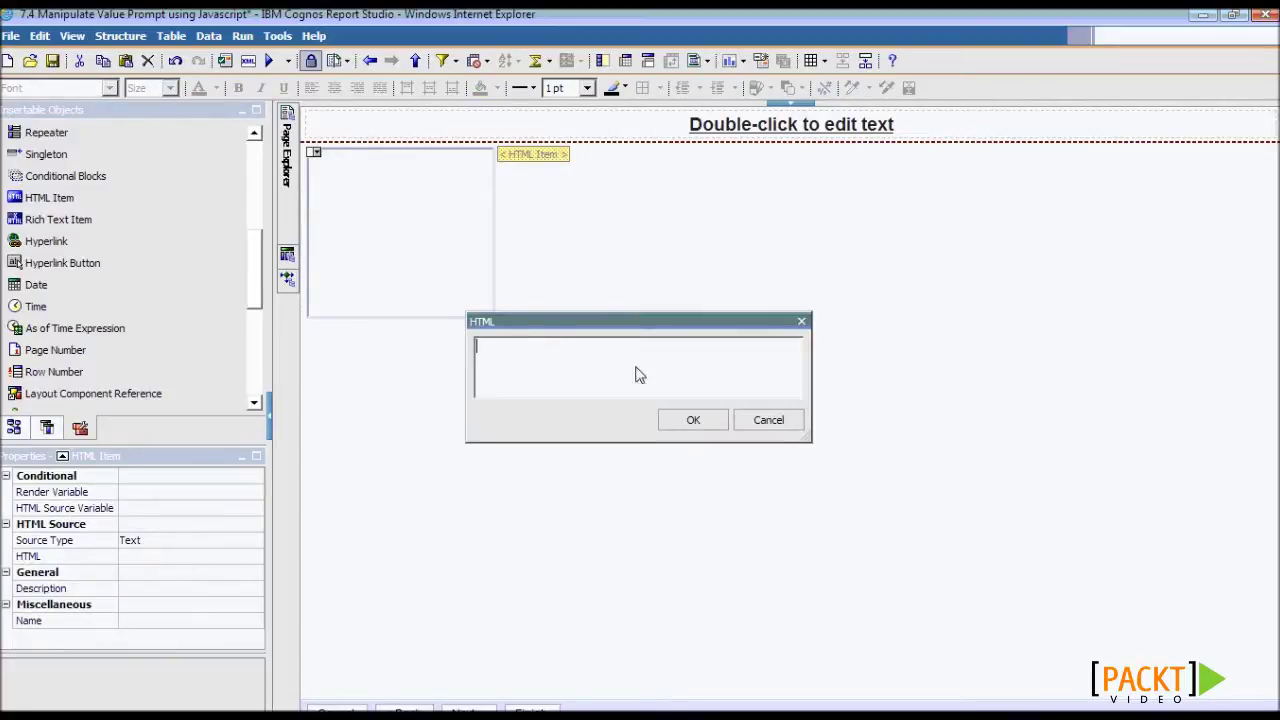
pyautogui.hotkey('alt', 'Tab')
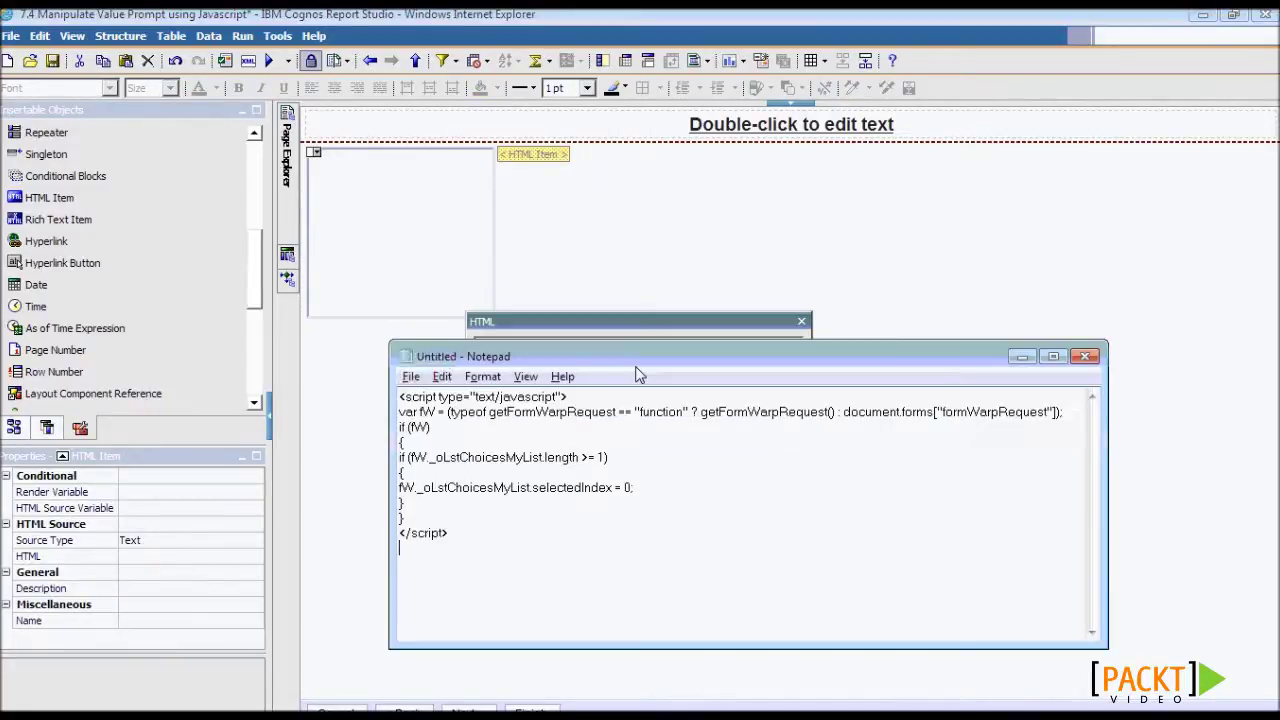
pyautogui.hotkey('ctrl', 'a')
pyautogui.hotkey('ctrl', 'c')
pyautogui.hotkey('alt', 'Tab')
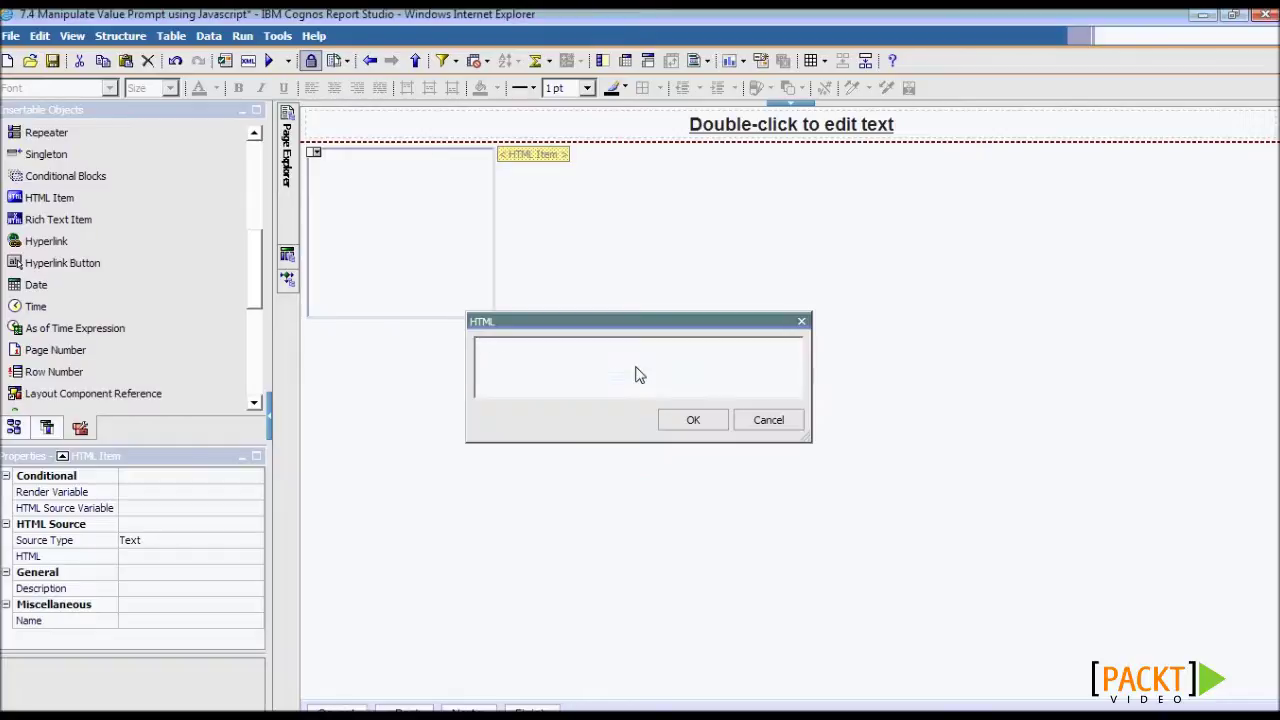
pyautogui.hotkey('ctrl', 'v')
# - Review the script's MyList entry check and selectedIndex 0 statement, then accept it
pyautogui.moveTo(558, 324); pyautogui.dragTo(418, 200)
pyautogui.moveTo(674, 314); pyautogui.dragTo(1064, 562)
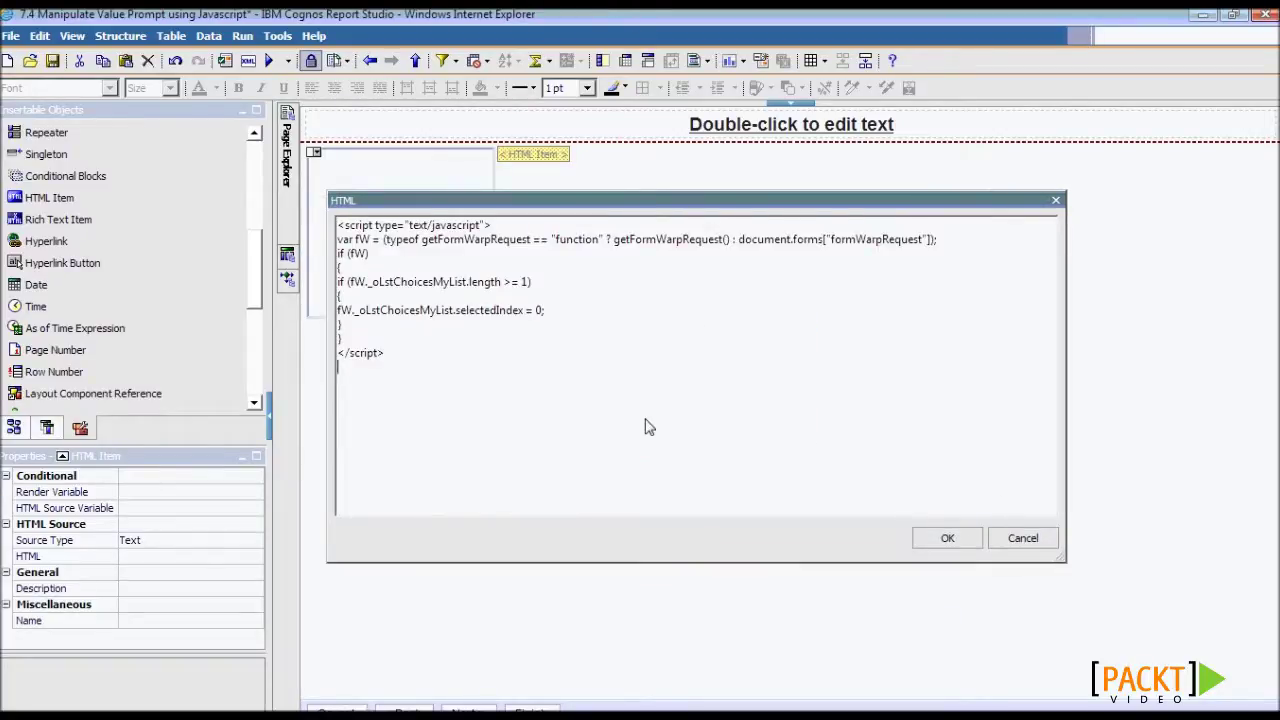
pyautogui.moveTo(371, 282); pyautogui.dragTo(535, 290)
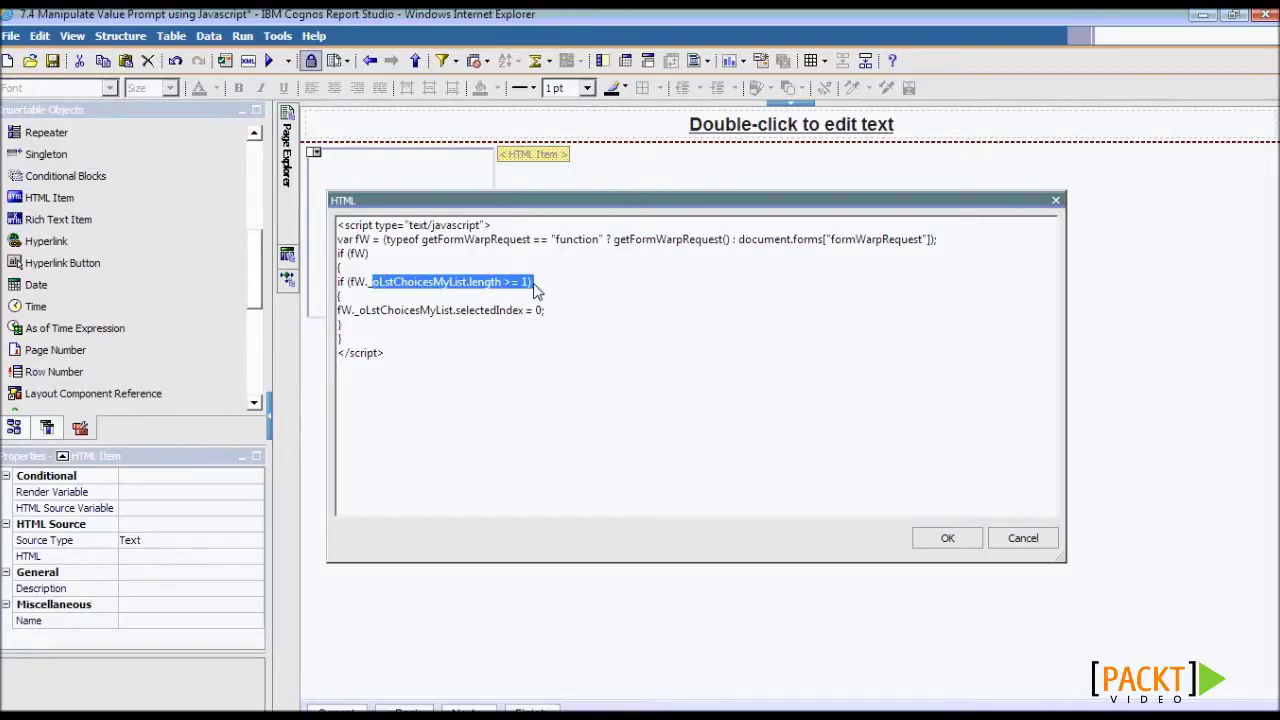
pyautogui.moveTo(456, 311); pyautogui.dragTo(578, 322)
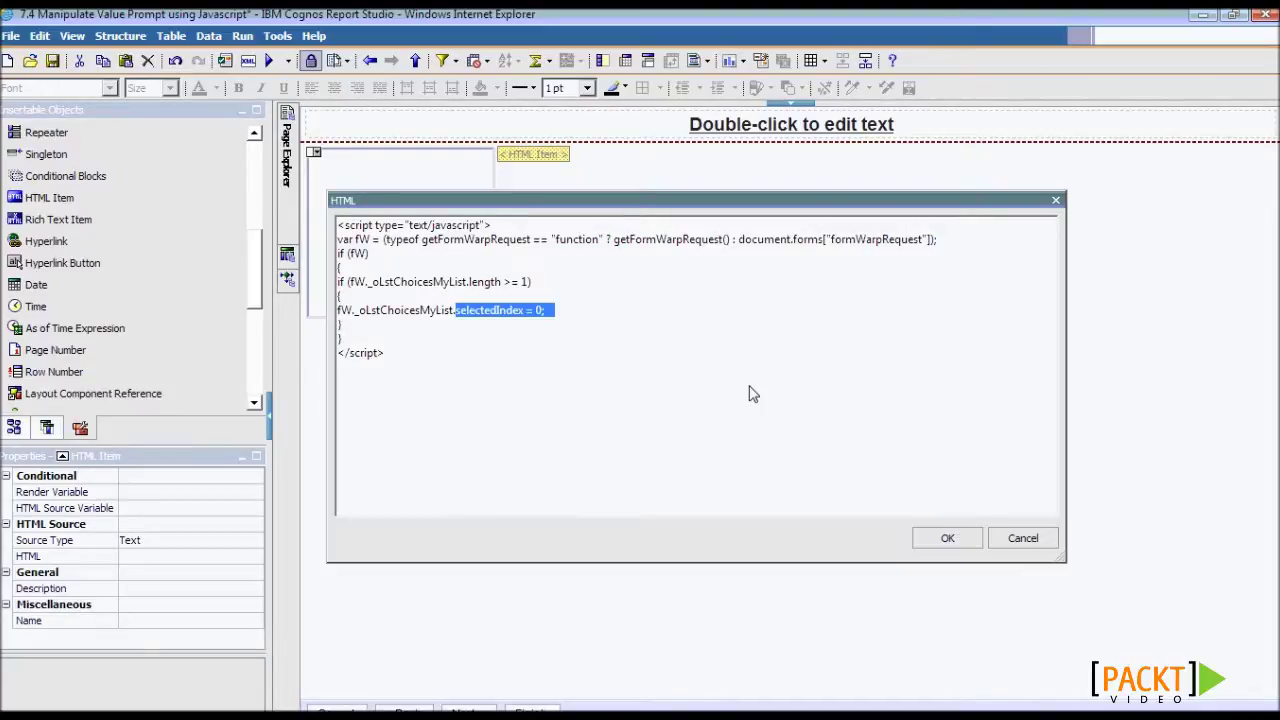
pyautogui.click(945, 540)
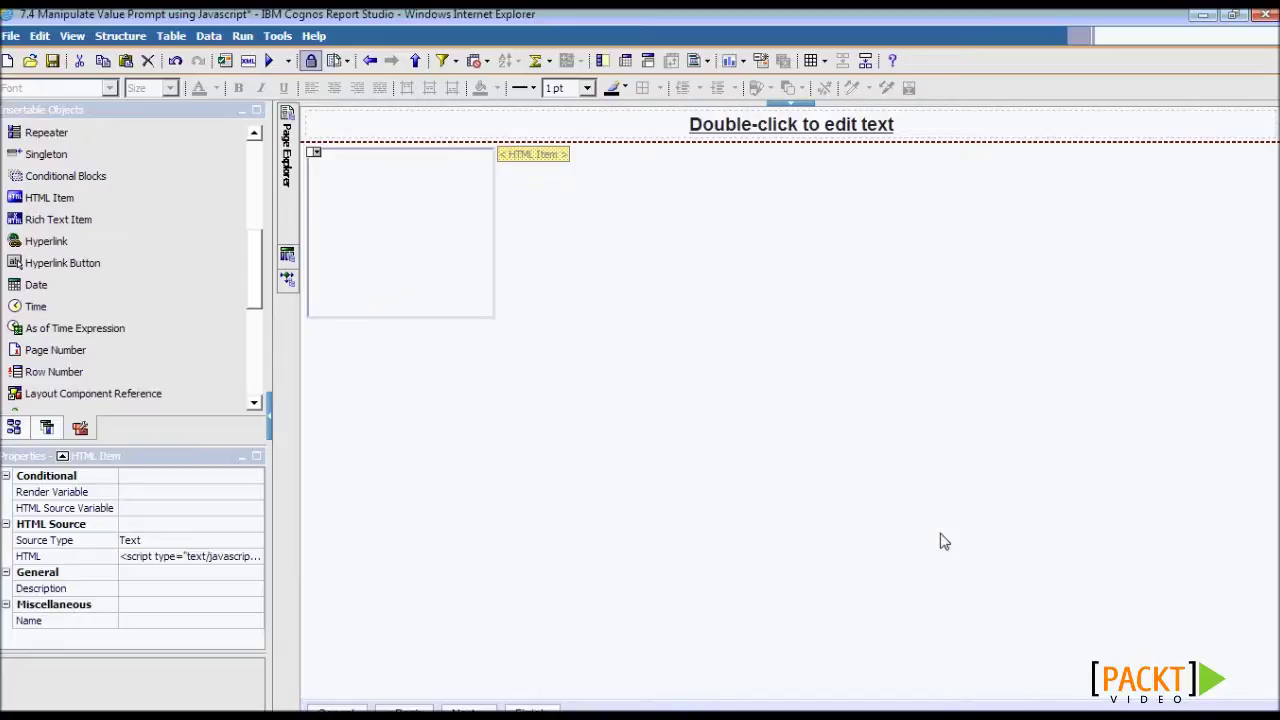
# - Save and run the report, maximize the viewer, and finish with May 31, 2005 preselected
pyautogui.click(52, 60)
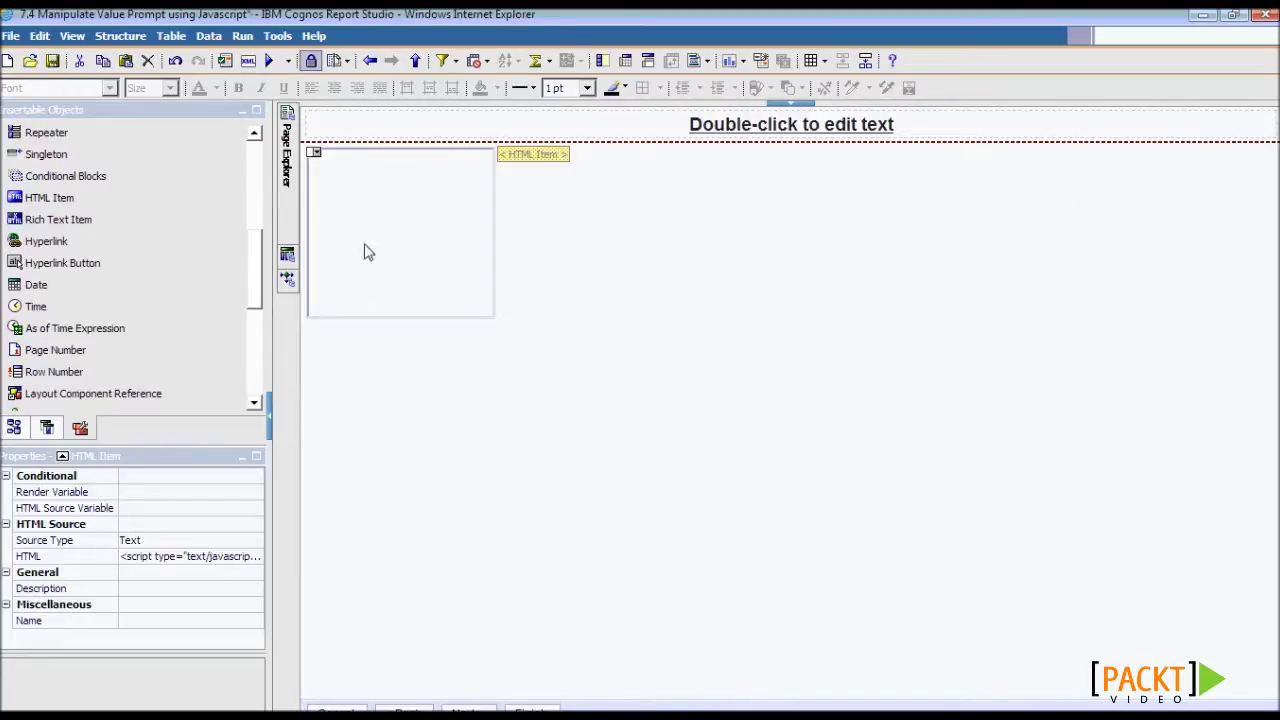
pyautogui.click(268, 60)
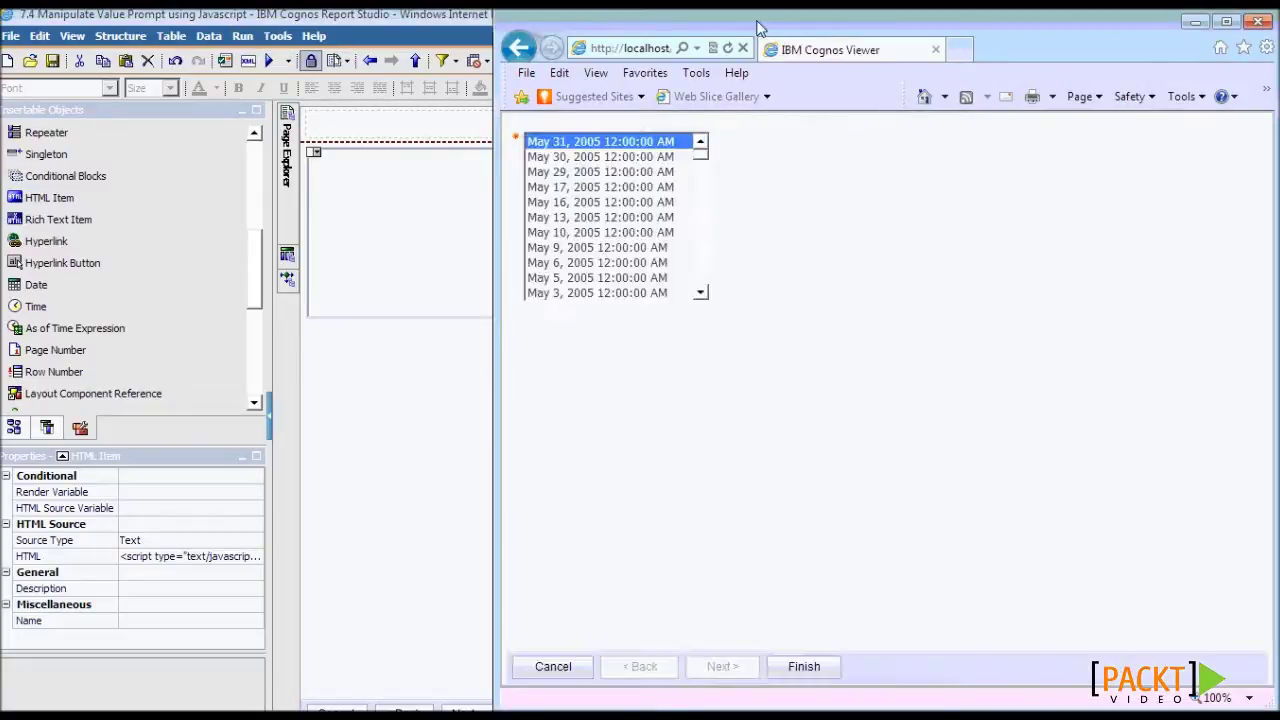
pyautogui.doubleClick(762, 20)
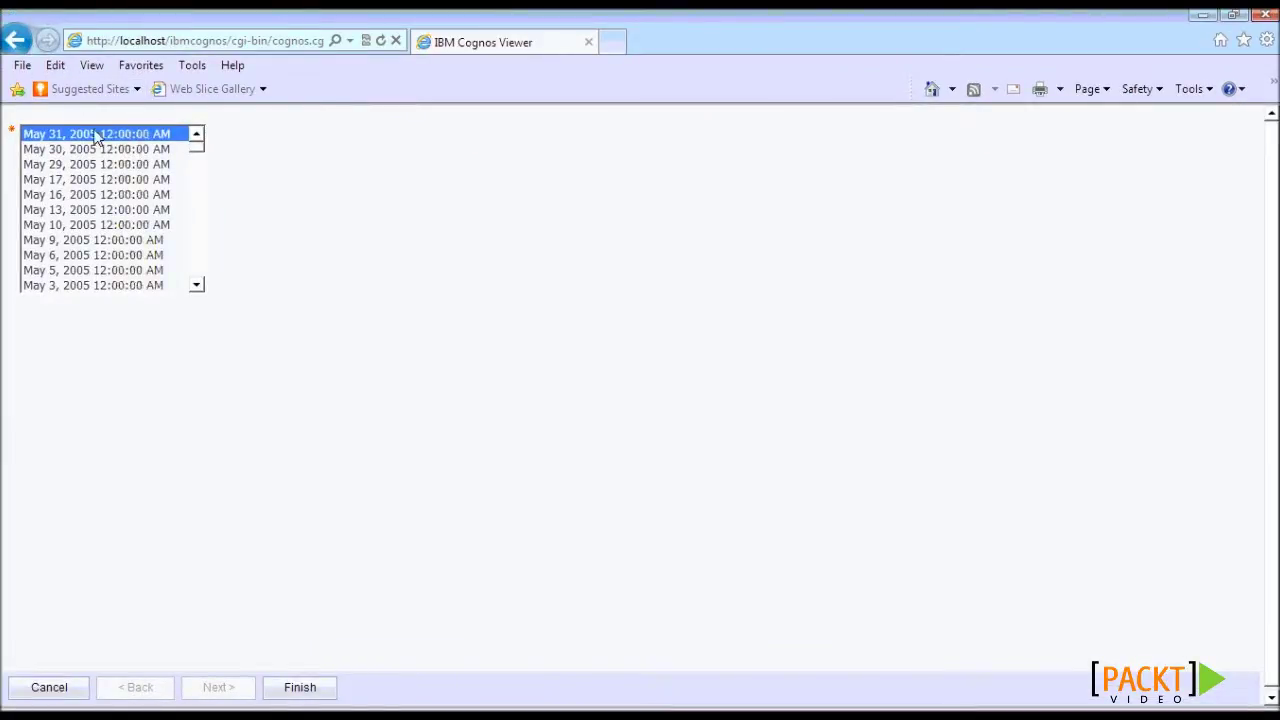
pyautogui.click(299, 688)
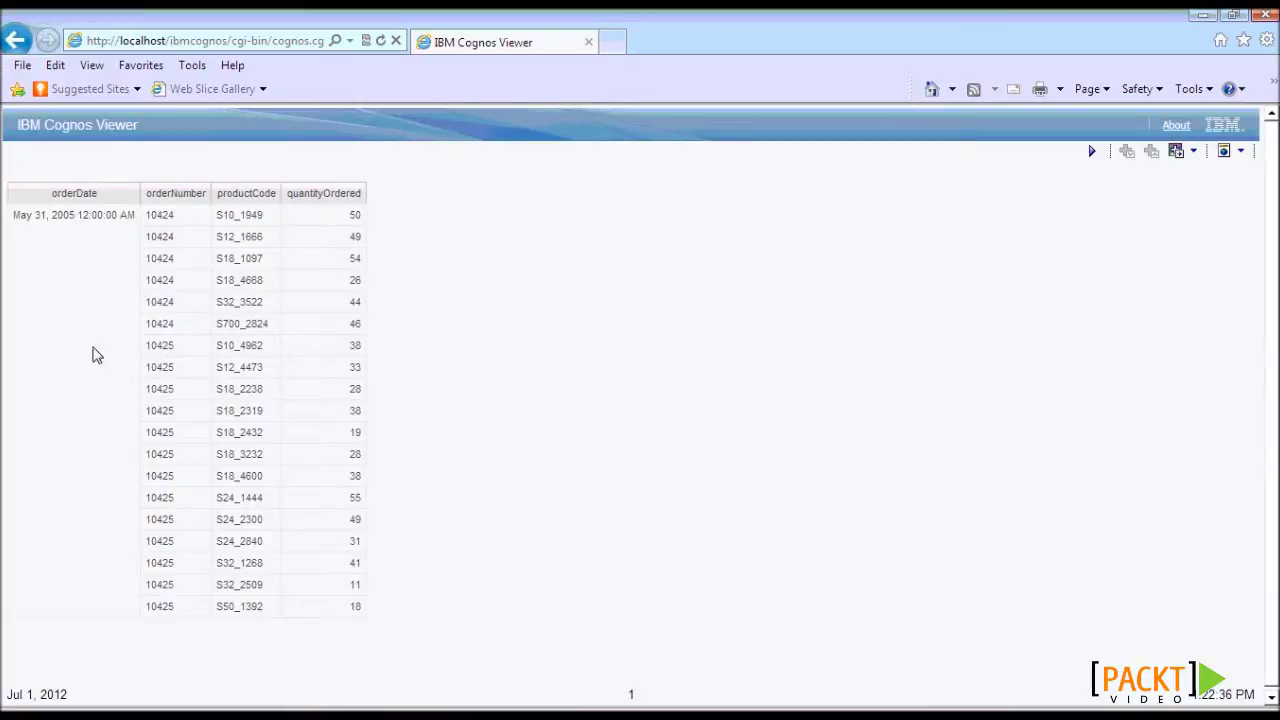
# - Check the report rows for May 31, 2005, then rerun to return to the date prompt
pyautogui.moveTo(14, 222); pyautogui.dragTo(75, 216)
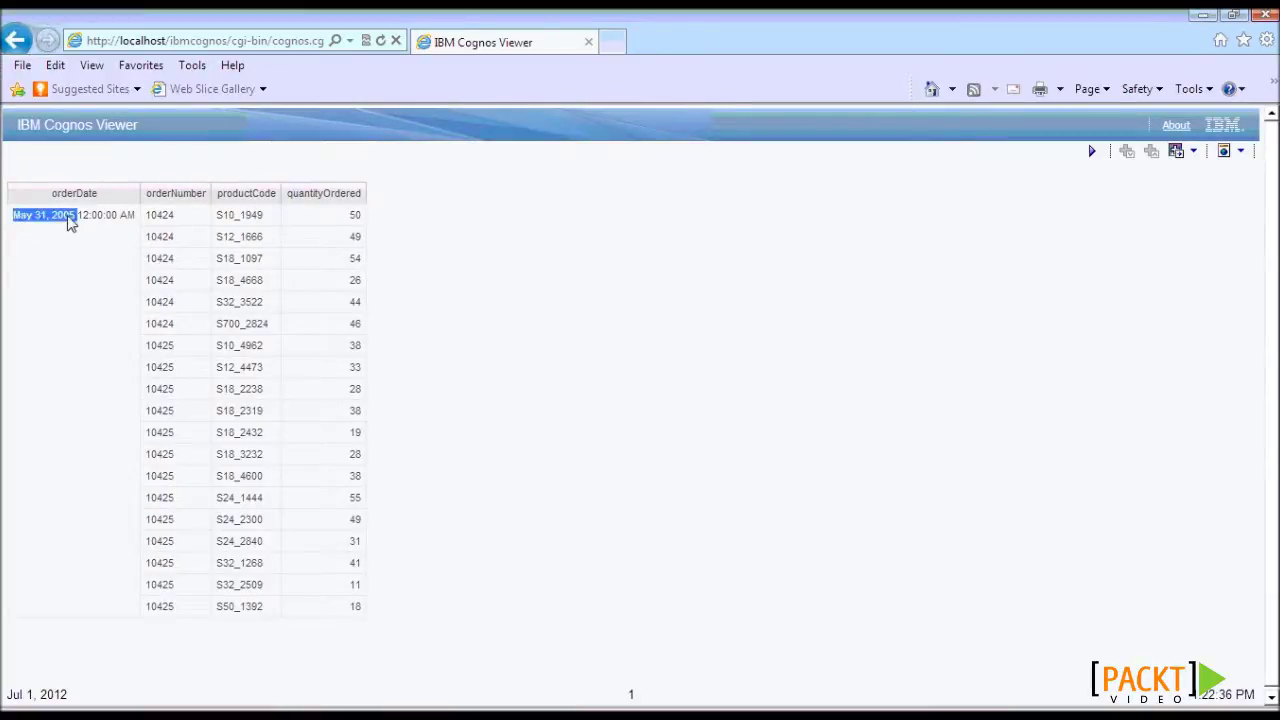
pyautogui.click(113, 332)
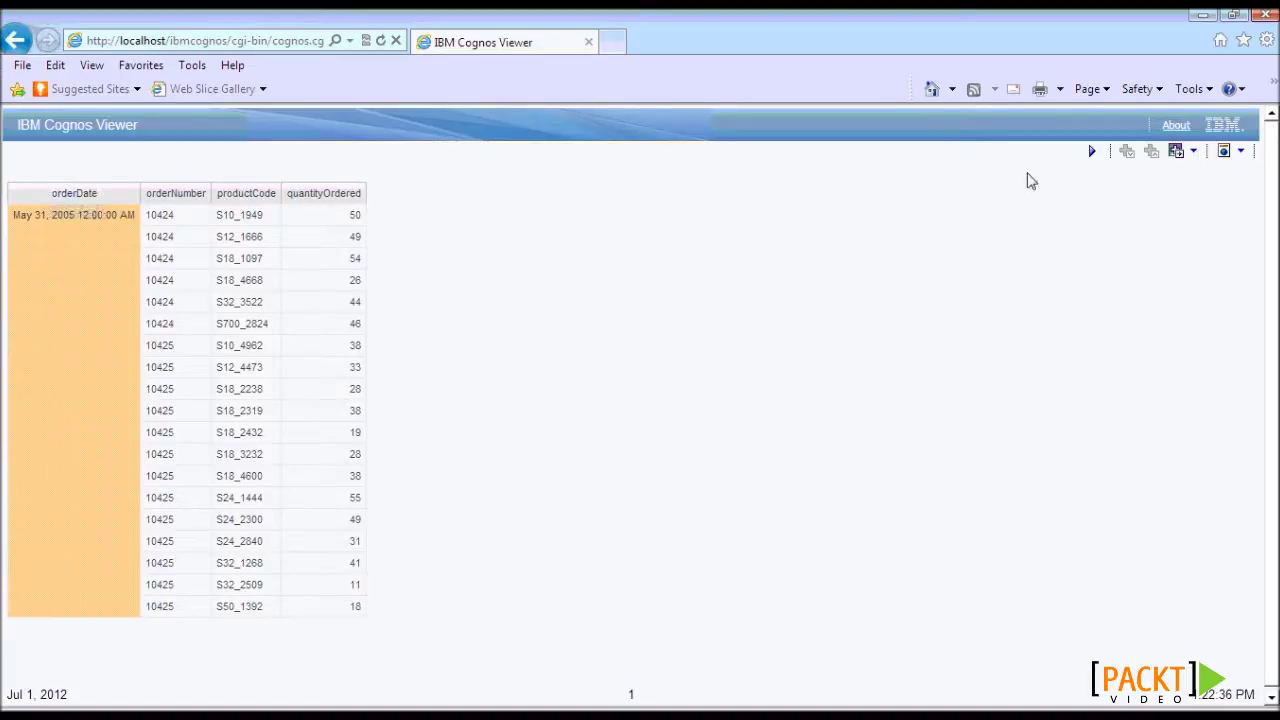
pyautogui.click(1092, 152)
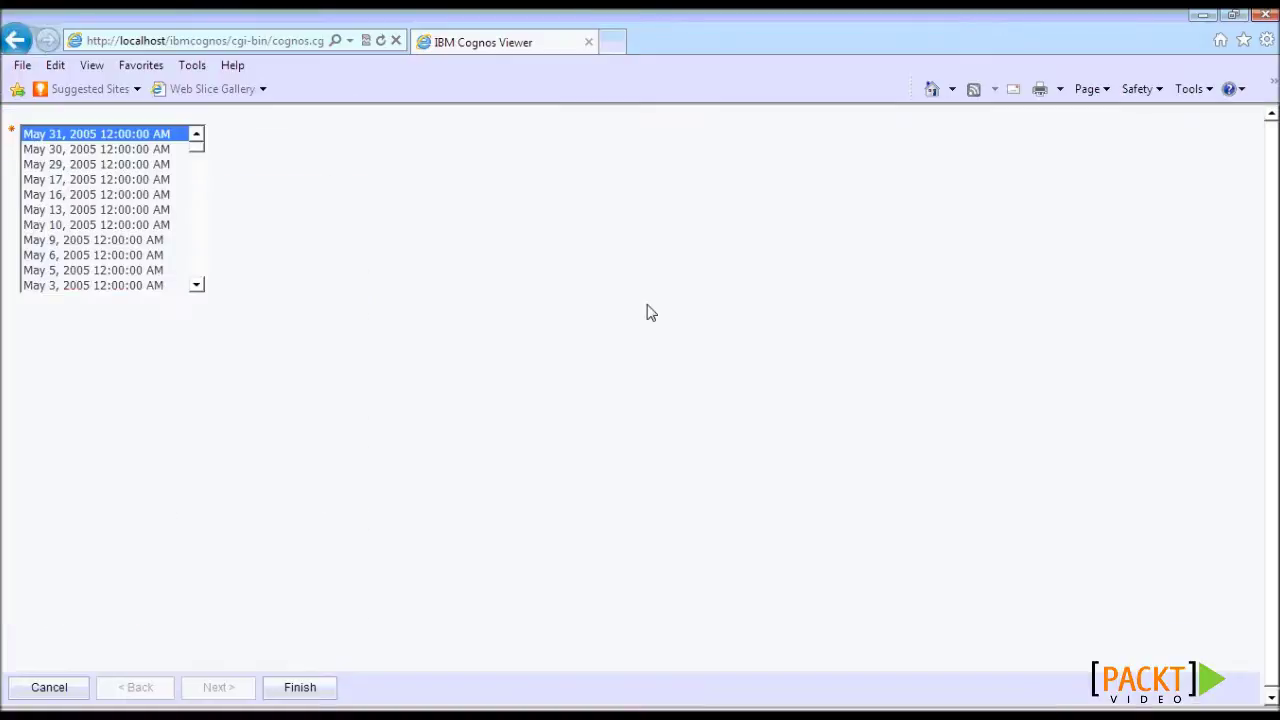